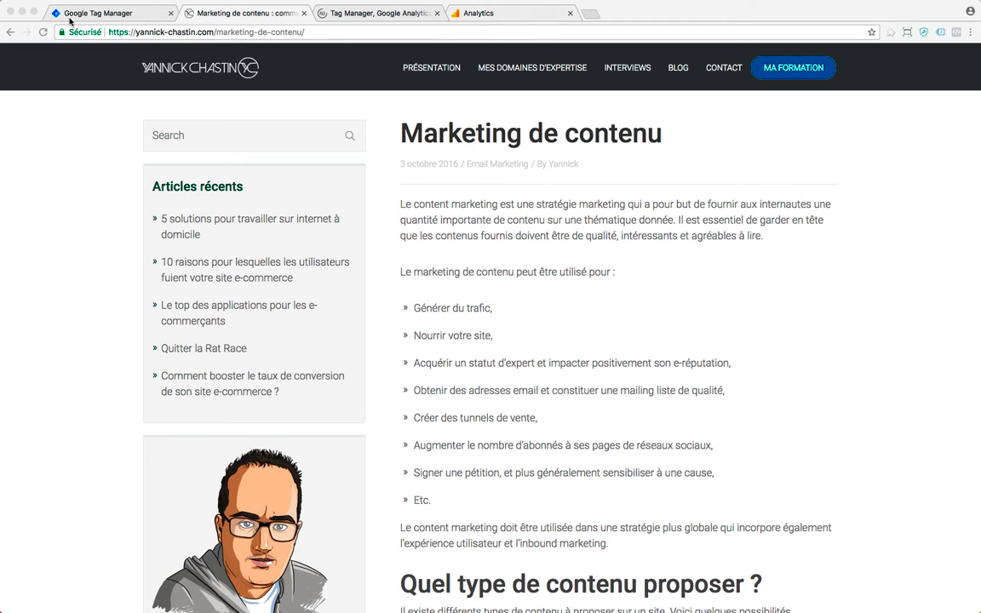
- Bring the Marketing de contenu article window into focus so the page reloads
{"action": "left_click", "coordinate": [40, 32]}
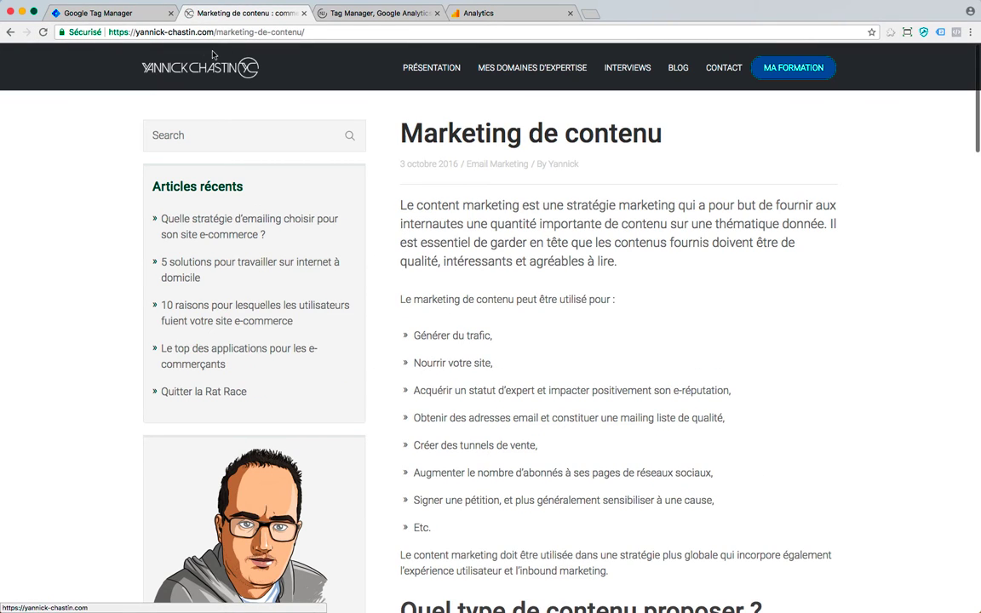
{"action": "left_click", "coordinate": [504, 15]}
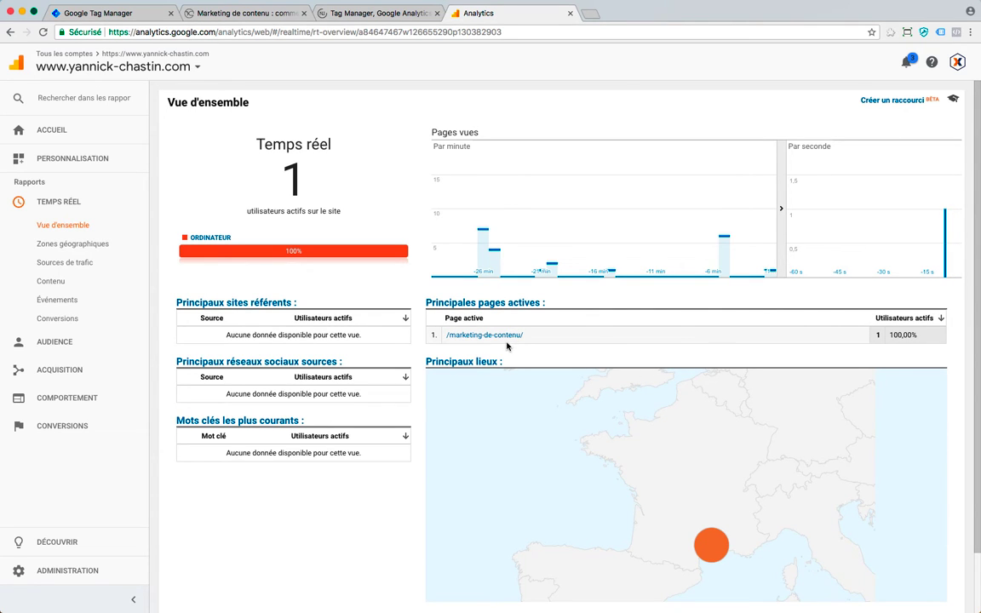
{"action": "left_click", "coordinate": [204, 11]}
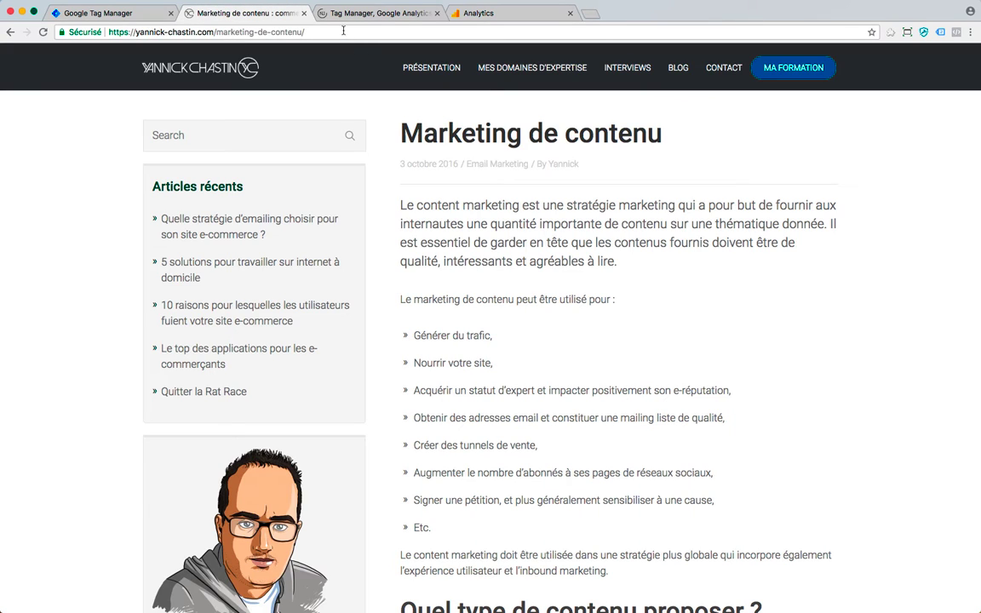
- Load the article with a test email and first-name query parameters, then check Analytics real-time
{"action": "left_click", "coordinate": [408, 31]}
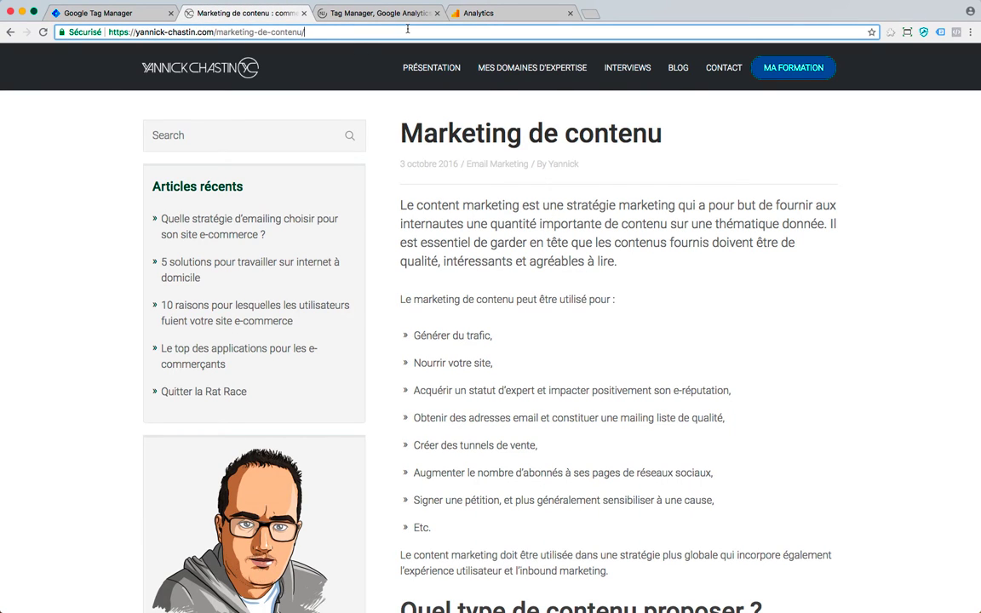
{"action": "type", "text": "?email"}
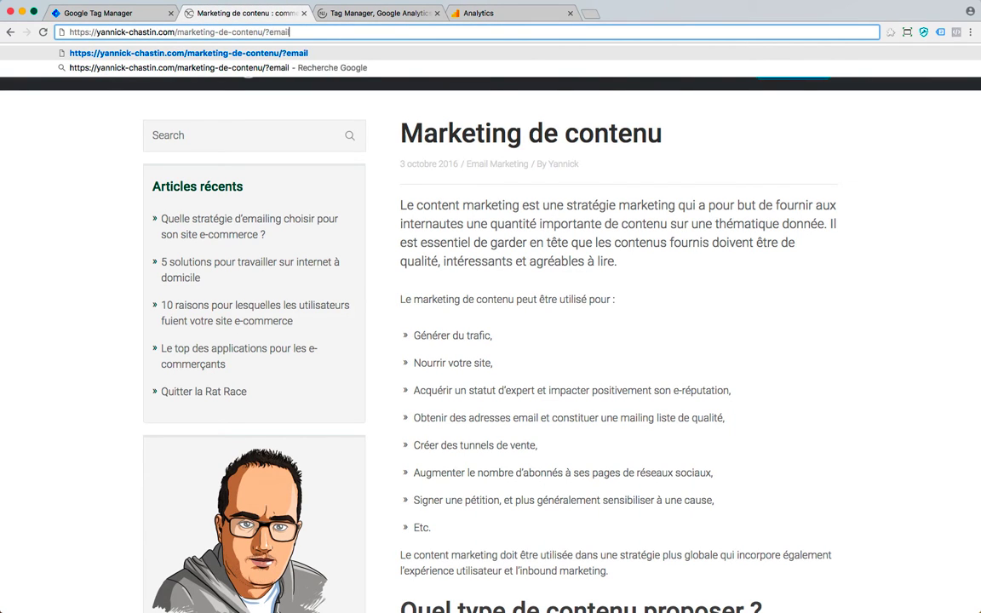
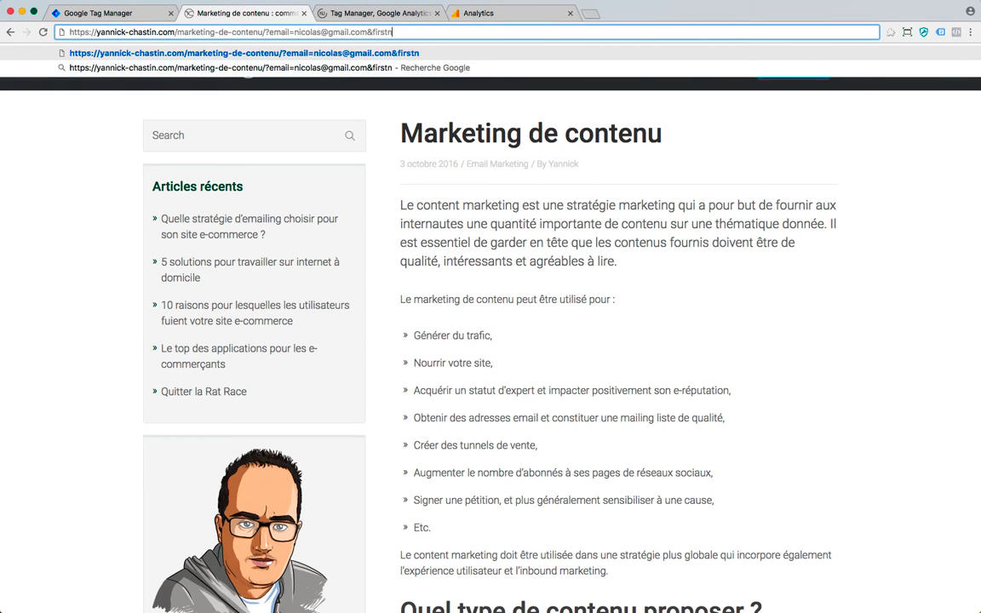
{"action": "type", "text": "ame="}
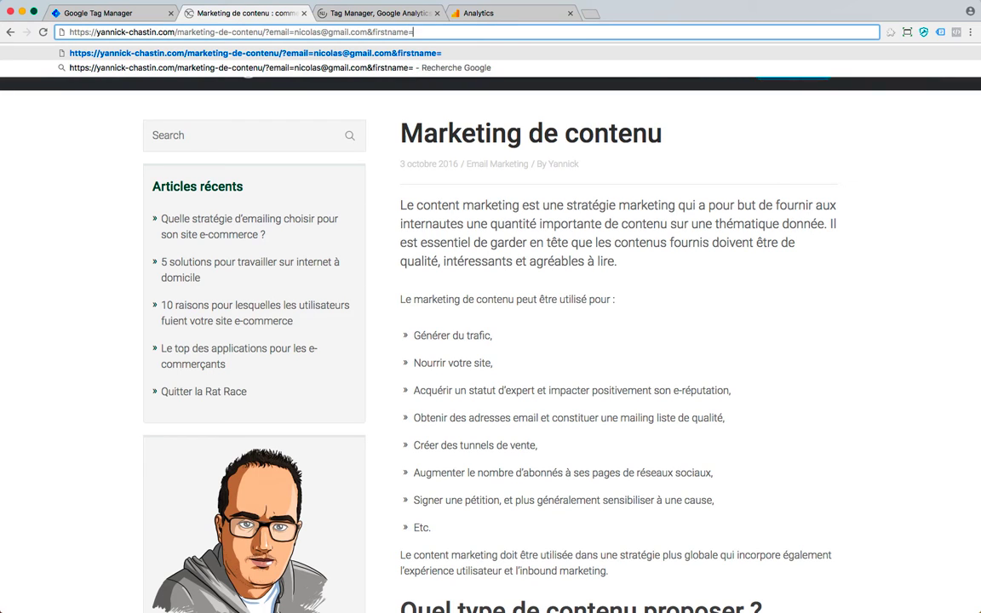
{"action": "type", "text": "nicolas"}
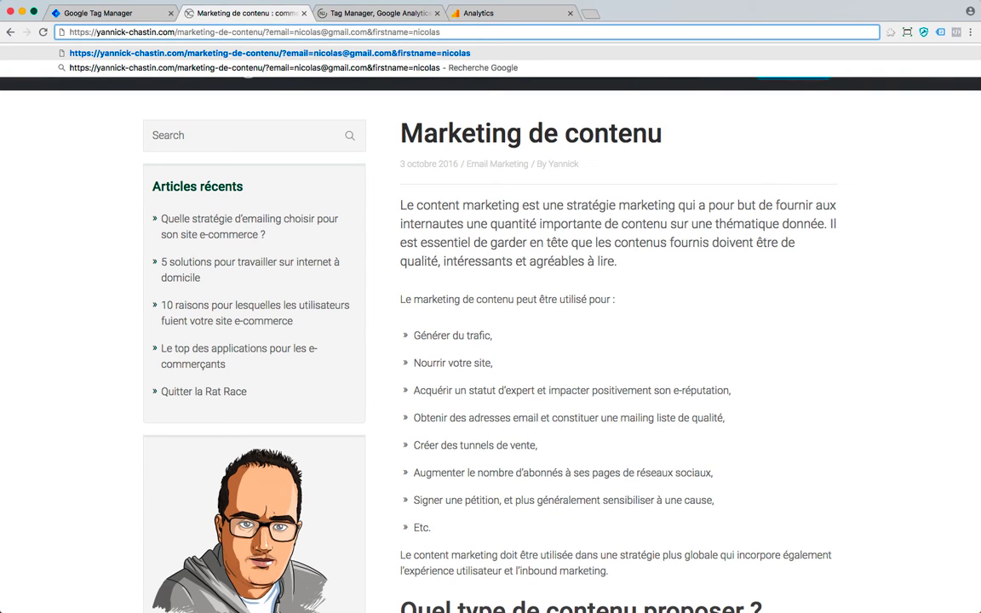
{"action": "key", "text": "Return"}
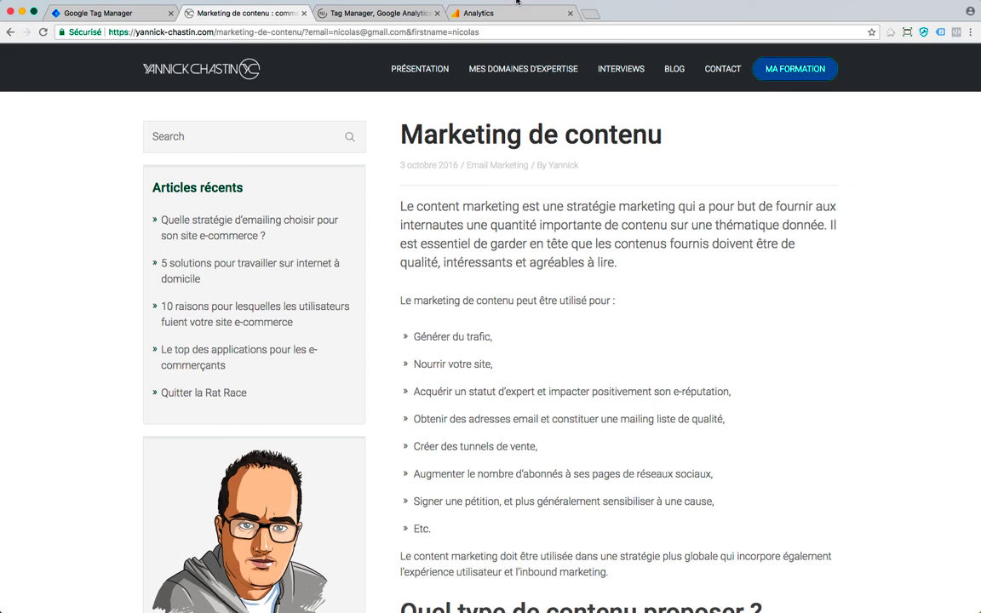
{"action": "left_click", "coordinate": [432, 15]}
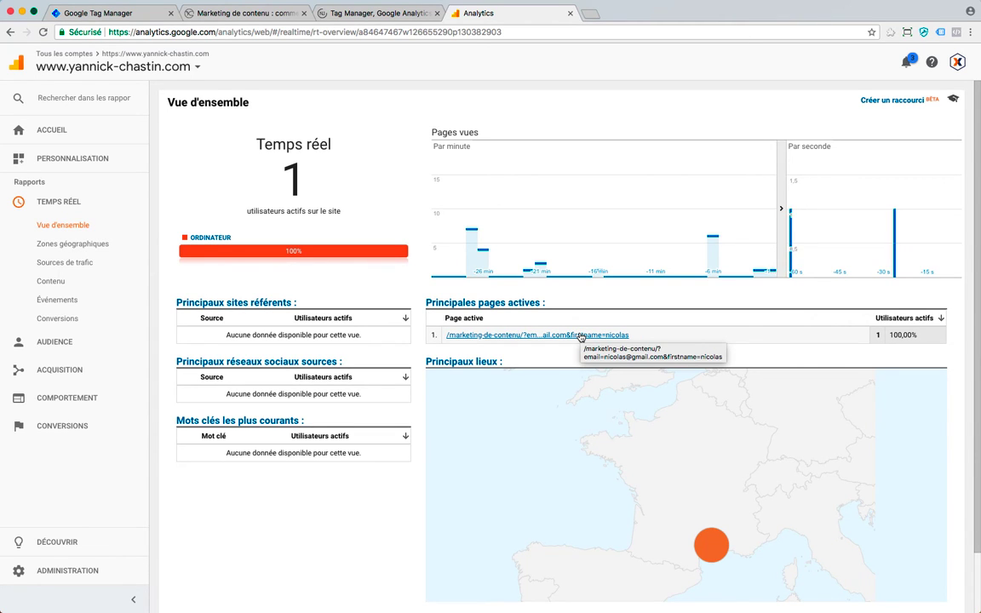
- Note the exposed email and first name in the active pages table, then return to the article
{"action": "left_click", "coordinate": [224, 14]}
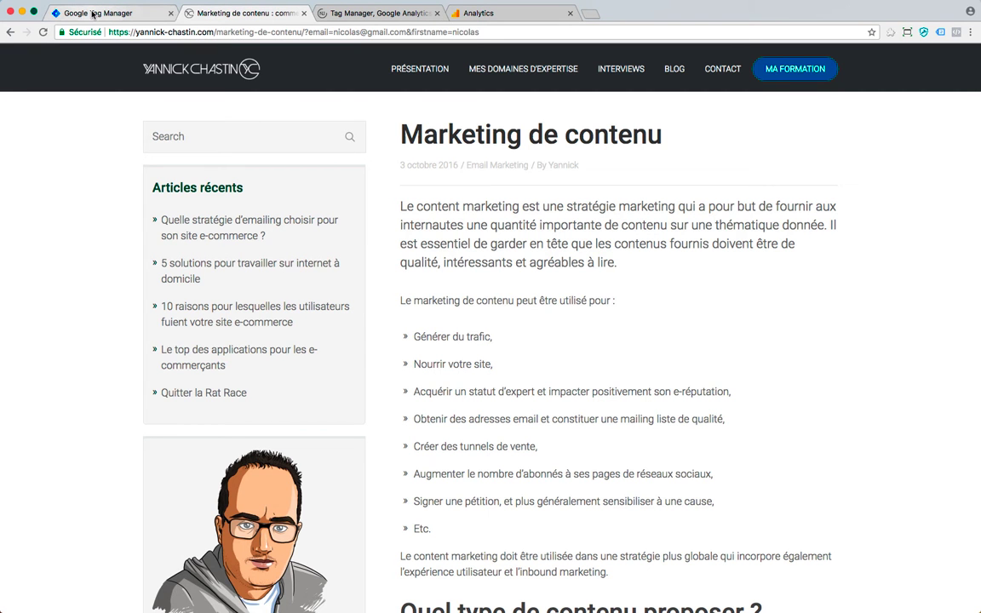
- Inspect the Universal Analytics tag's configuration in Tag Manager and close it unsaved
{"action": "left_click", "coordinate": [92, 14]}
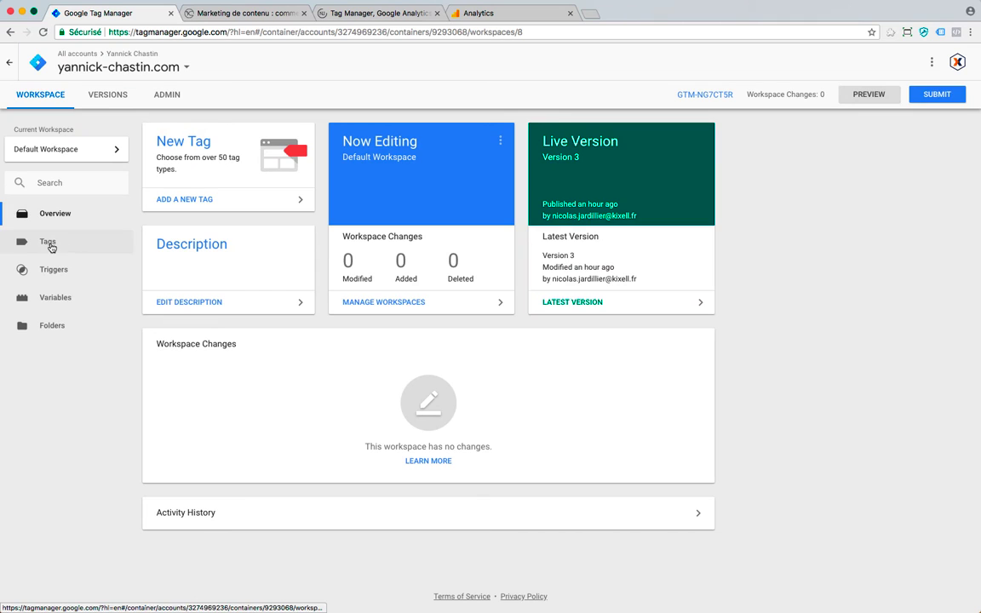
{"action": "left_click", "coordinate": [49, 244]}
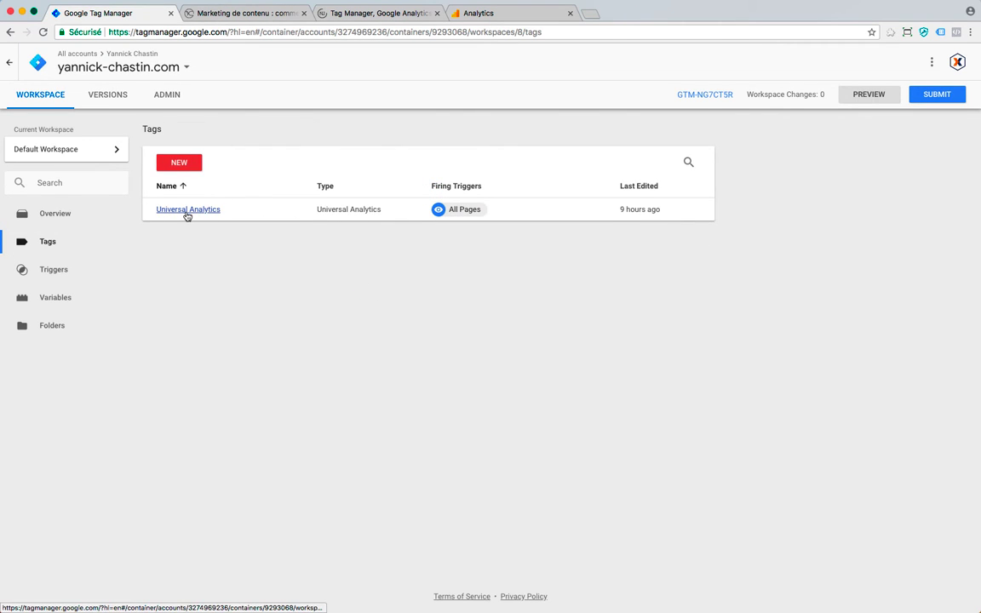
{"action": "left_click", "coordinate": [188, 210]}
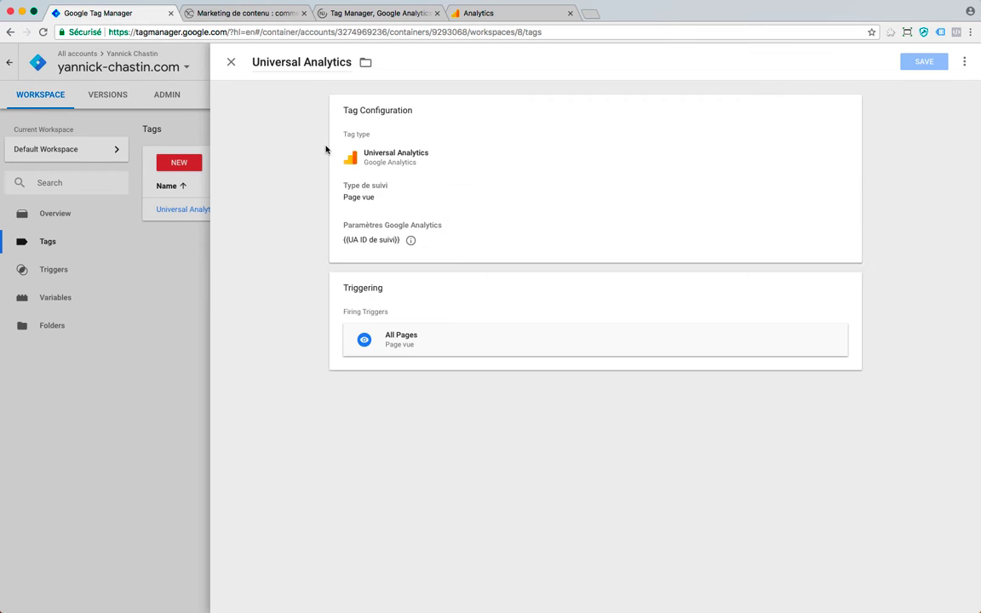
{"action": "left_click", "coordinate": [362, 242]}
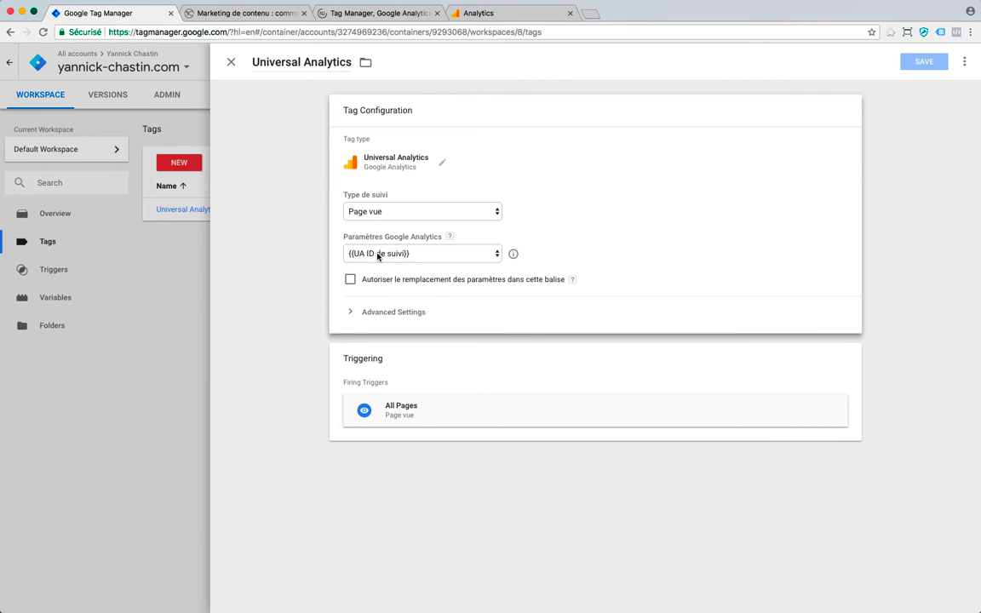
{"action": "left_click", "coordinate": [124, 241]}
- Inspect the UA ID de suivi variable, then go to the GA & RGPD article
{"action": "left_click", "coordinate": [53, 295]}
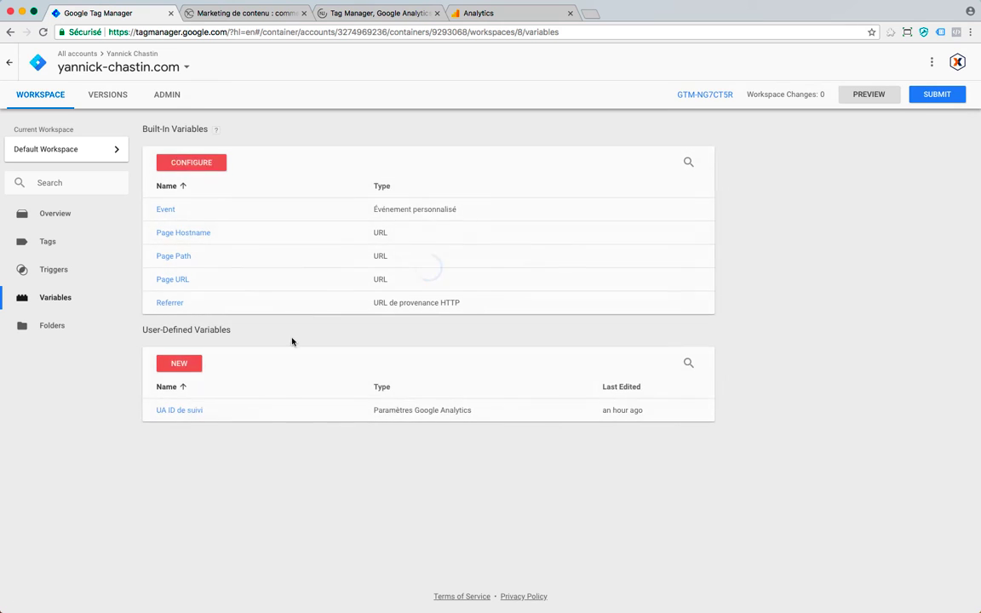
{"action": "left_click", "coordinate": [178, 412]}
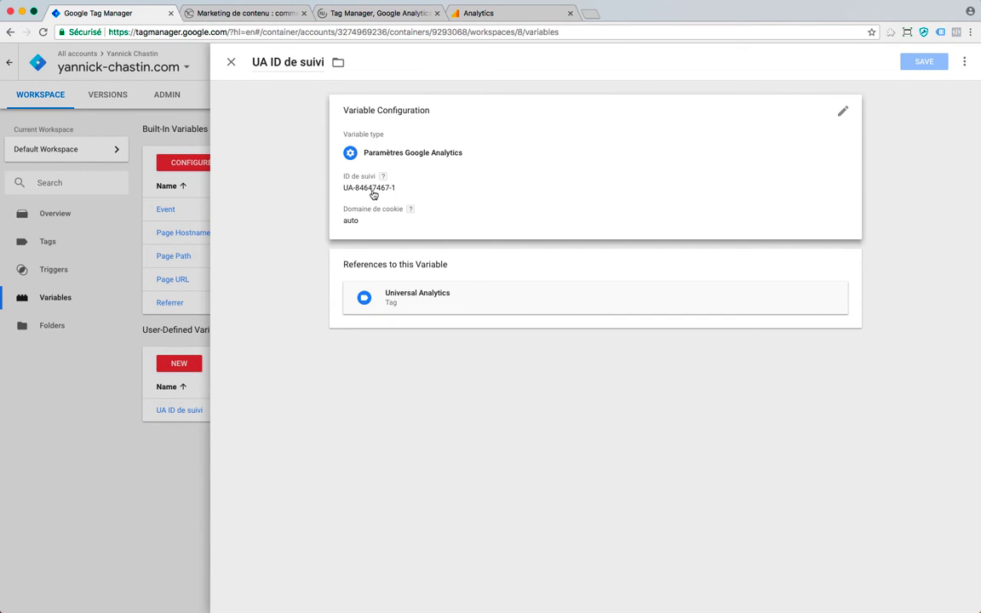
{"action": "left_click", "coordinate": [231, 62]}
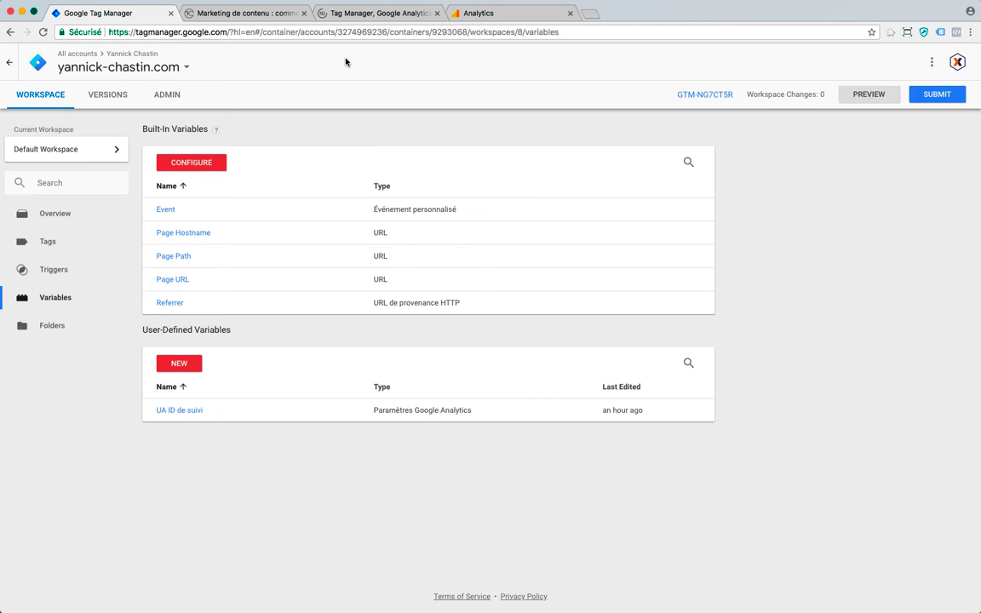
{"action": "left_click", "coordinate": [349, 12]}
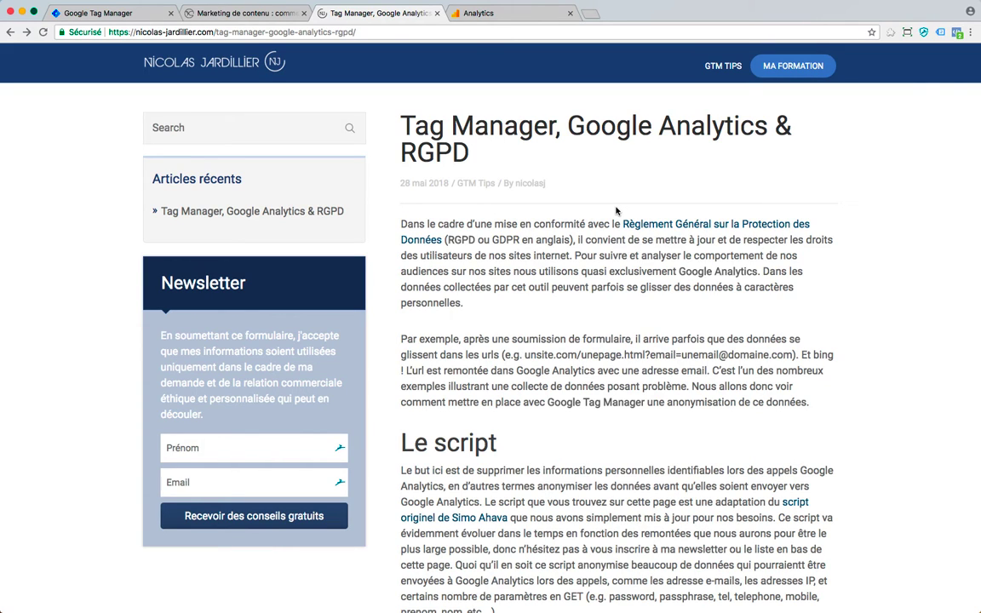
- Request the anonymisation script via Send to Messenger and open the Messenger conversation
{"action": "scroll", "coordinate": [616, 211], "scroll_direction": "down", "scroll_amount": 5}
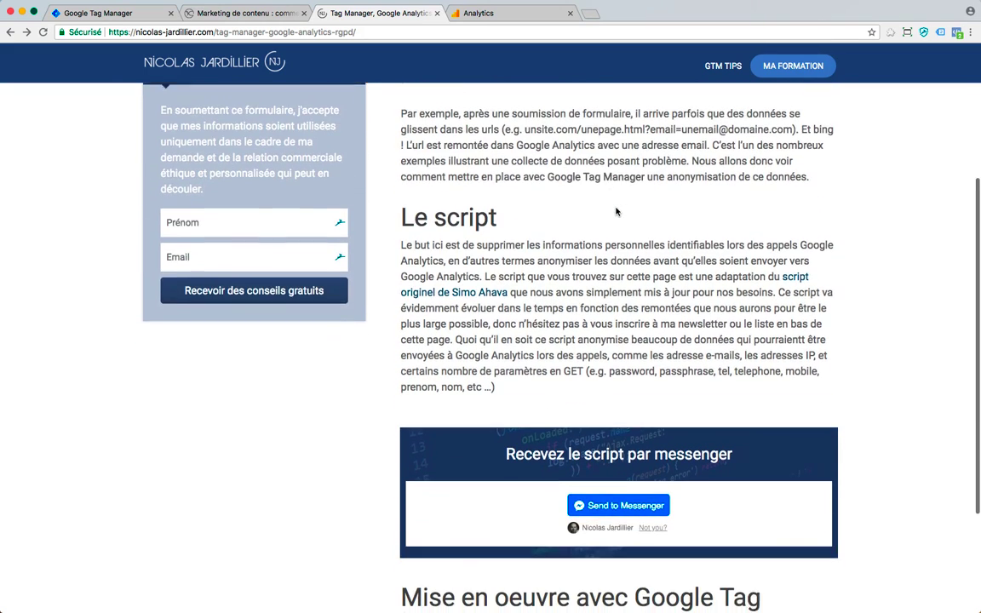
{"action": "scroll", "coordinate": [616, 211], "scroll_direction": "down", "scroll_amount": 2}
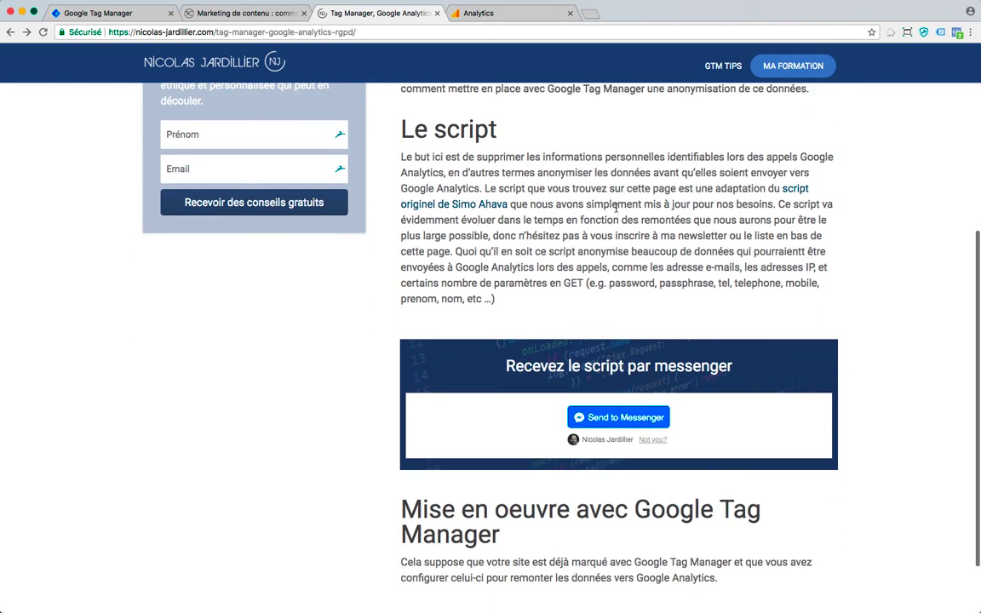
{"action": "left_click", "coordinate": [602, 417]}
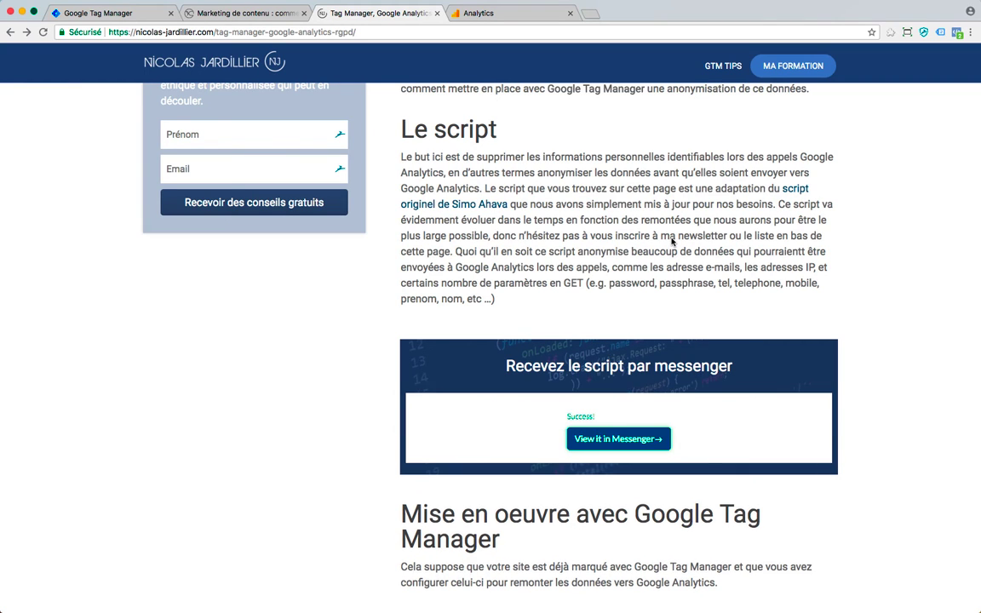
{"action": "left_click", "coordinate": [634, 438]}
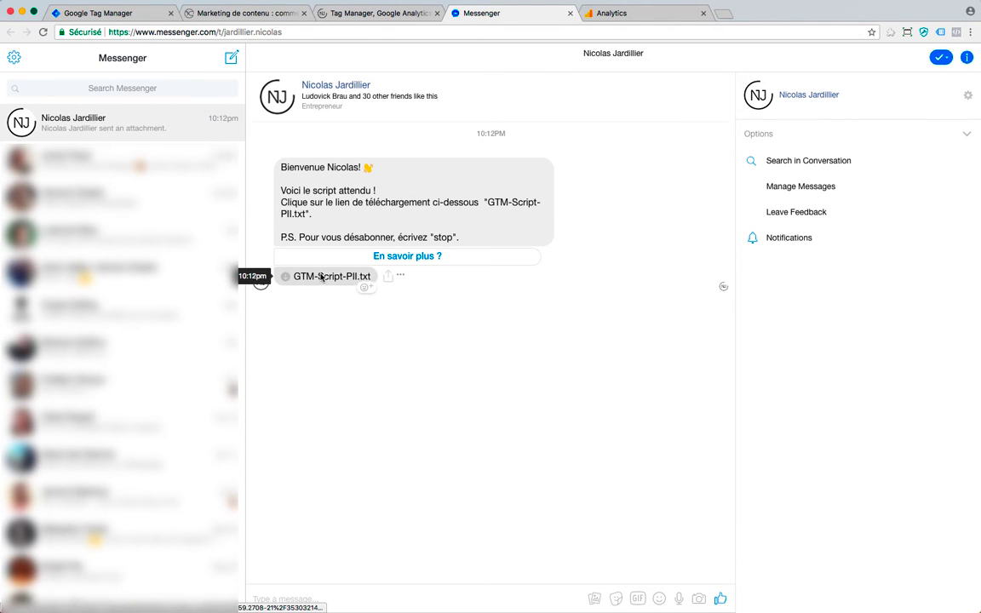
- Open GTM-Script-PII.txt, close the duplicate, centre the window and select all its text
{"action": "left_click", "coordinate": [320, 277]}
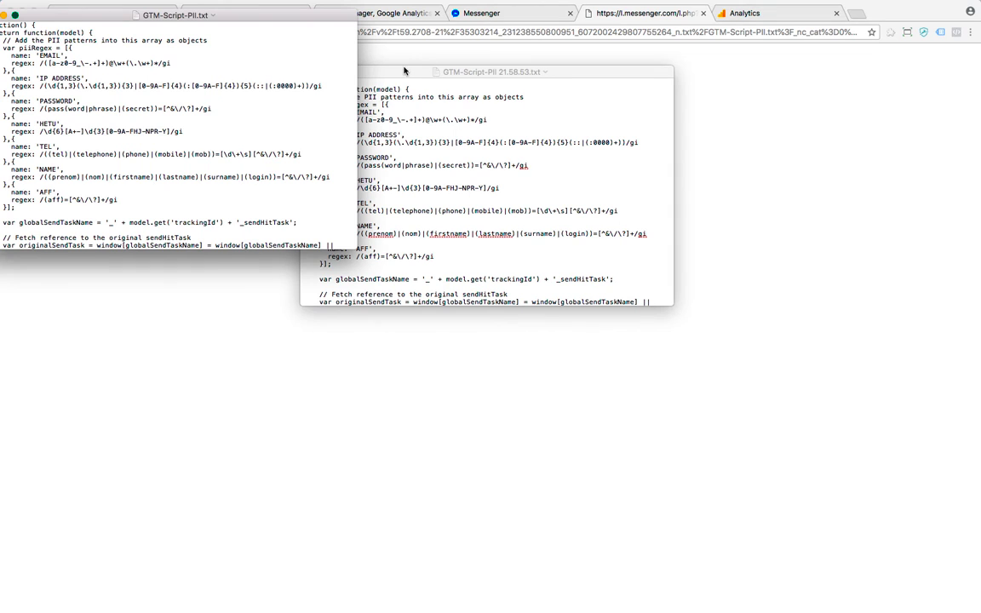
{"action": "key", "text": "super+w"}
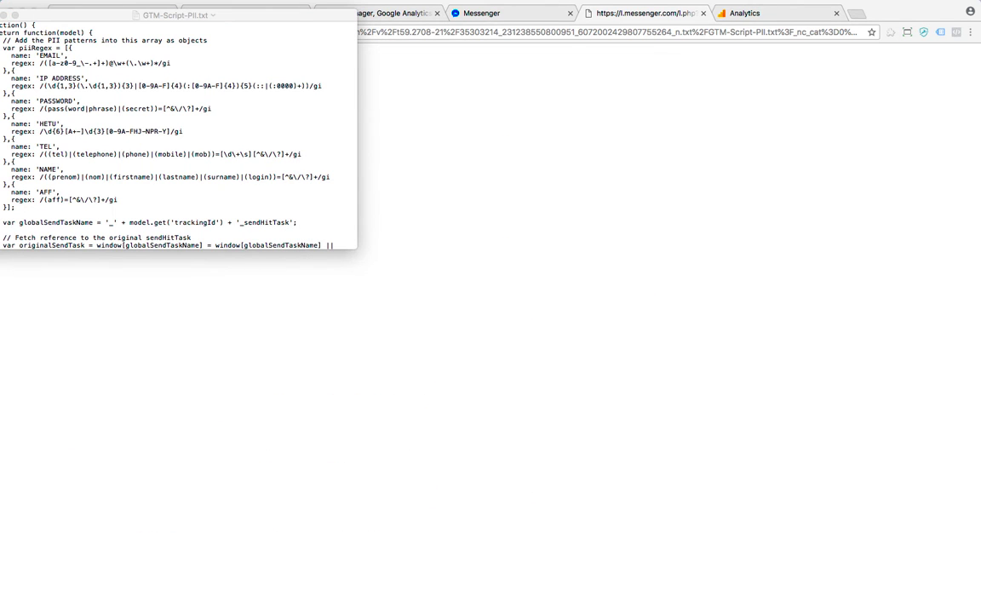
{"action": "left_click_drag", "start_coordinate": [42, 17], "coordinate": [351, 91]}
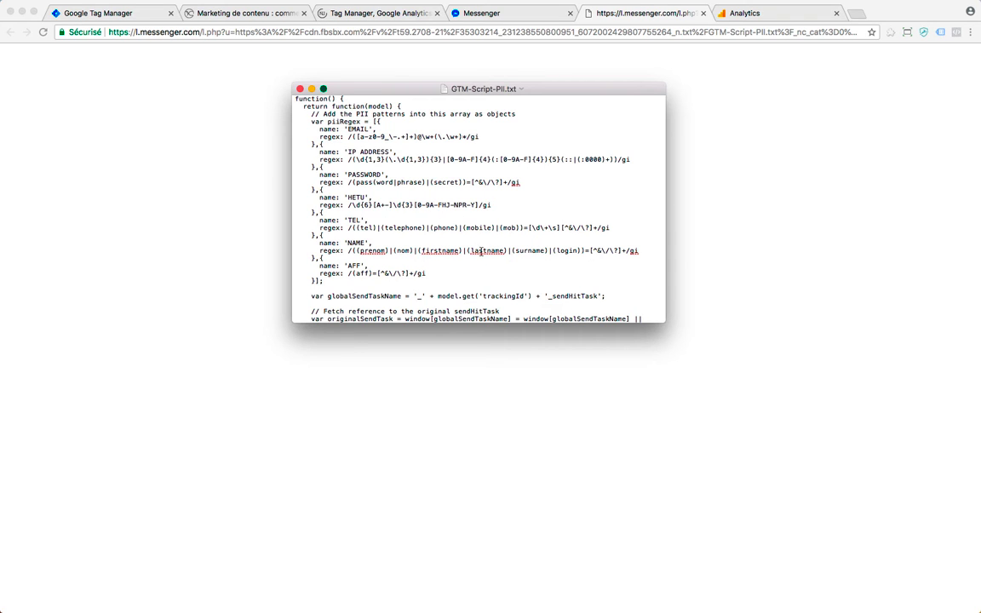
{"action": "left_click", "coordinate": [427, 240]}
{"action": "key", "text": "super+a"}
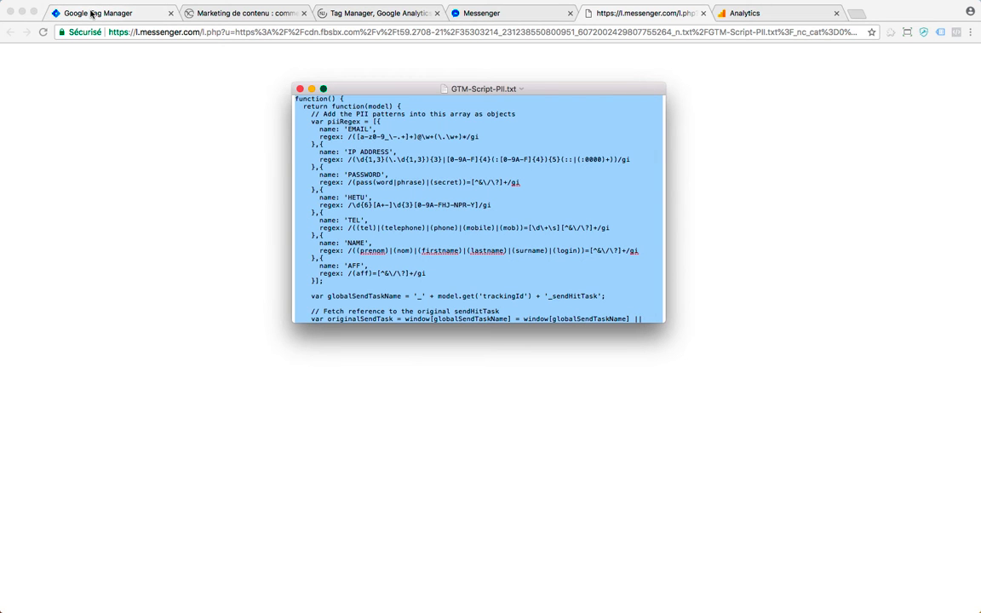
{"action": "left_click", "coordinate": [703, 14]}
- Create a new user-defined variable of type JavaScript personnalisé, found by searching 'jav'
{"action": "left_click", "coordinate": [570, 13]}
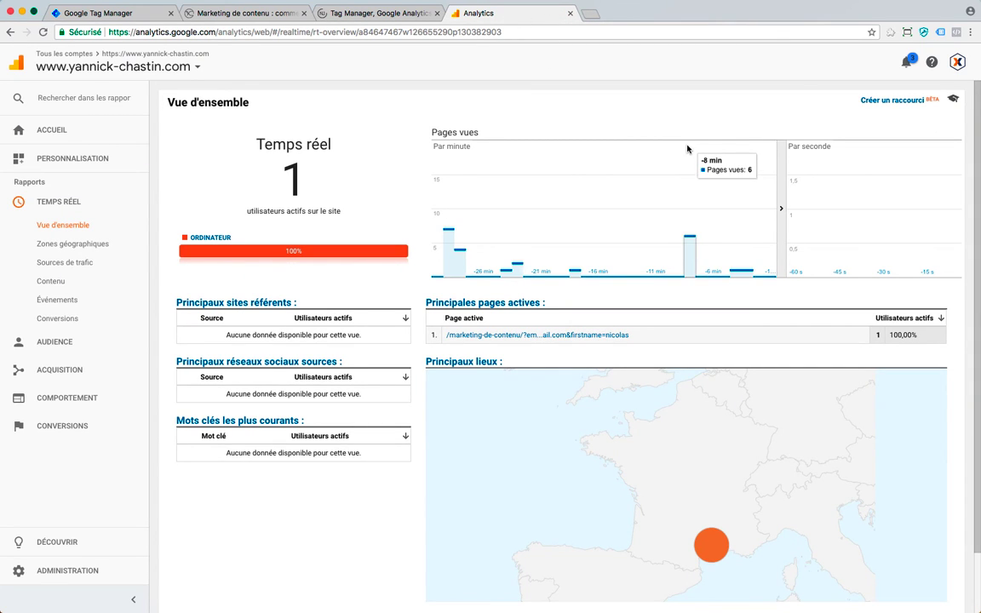
{"action": "left_click", "coordinate": [117, 14]}
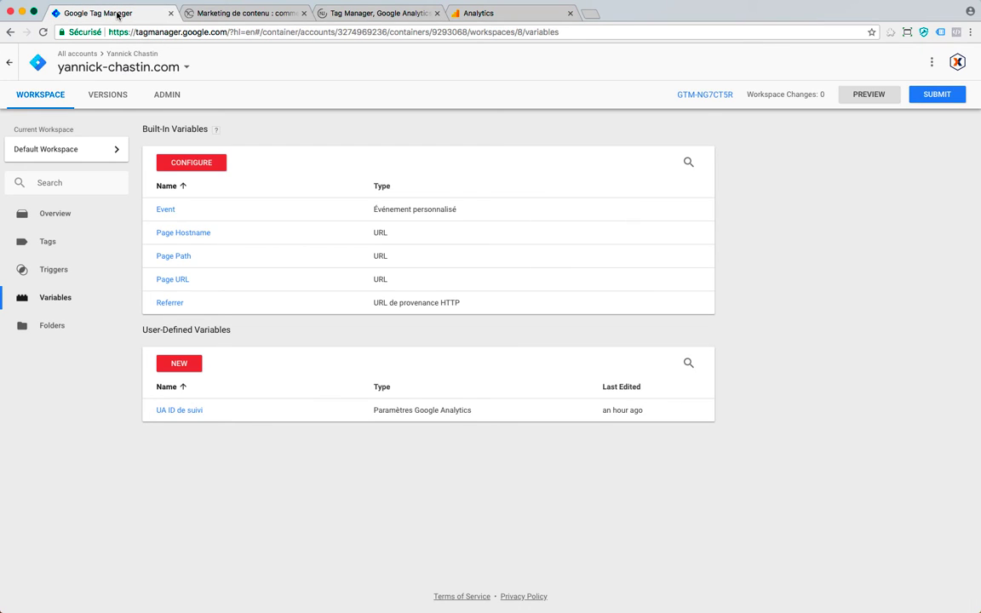
{"action": "left_click", "coordinate": [187, 366]}
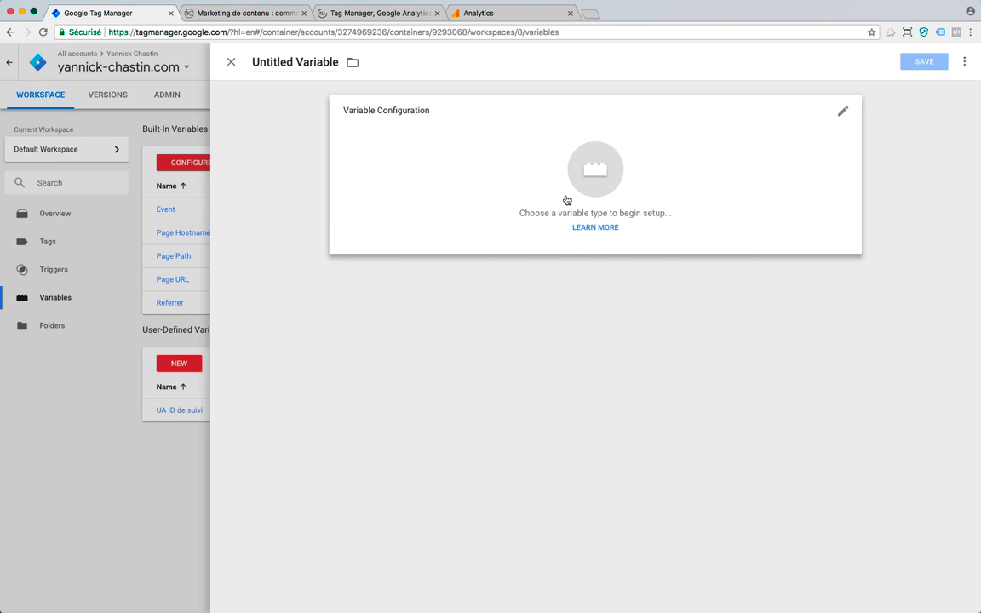
{"action": "left_click", "coordinate": [586, 189]}
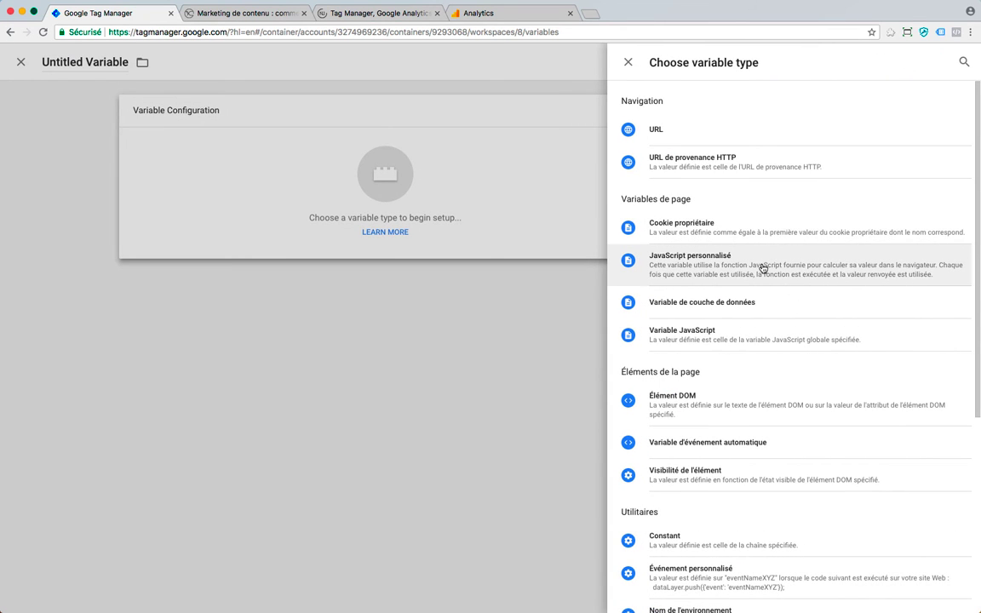
{"action": "left_click", "coordinate": [964, 62]}
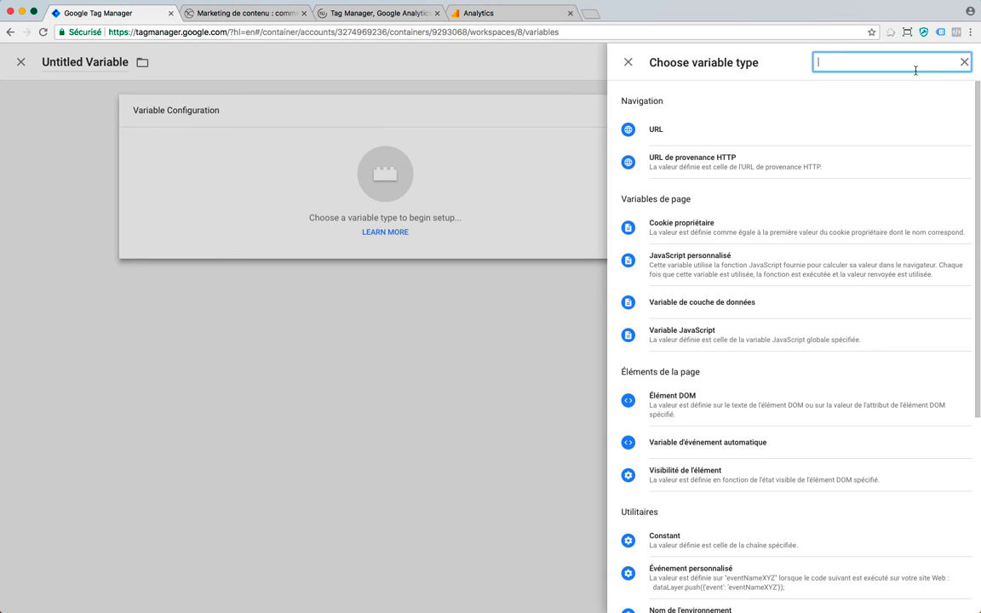
{"action": "type", "text": "java"}
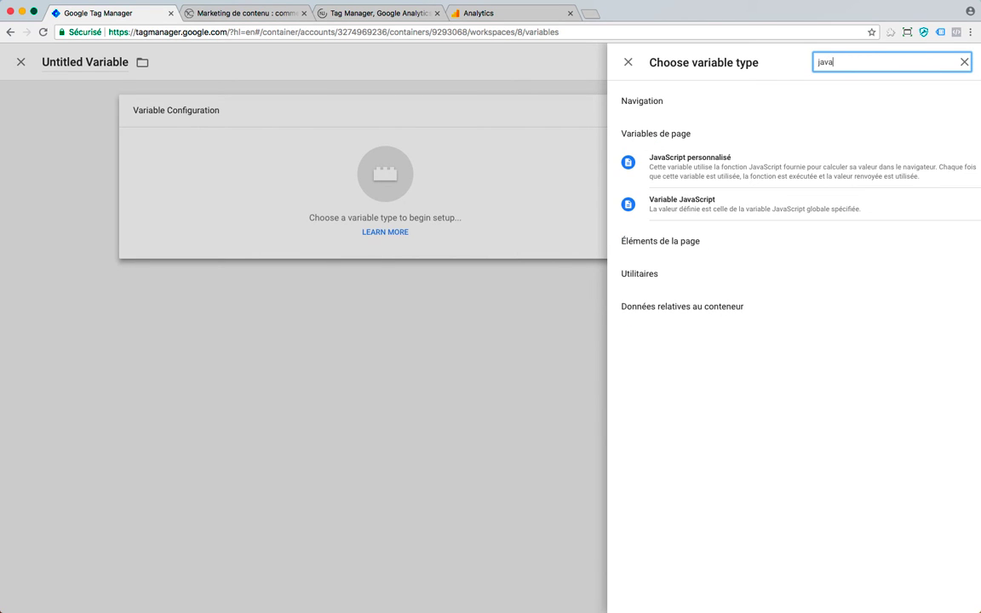
{"action": "left_click", "coordinate": [701, 167]}
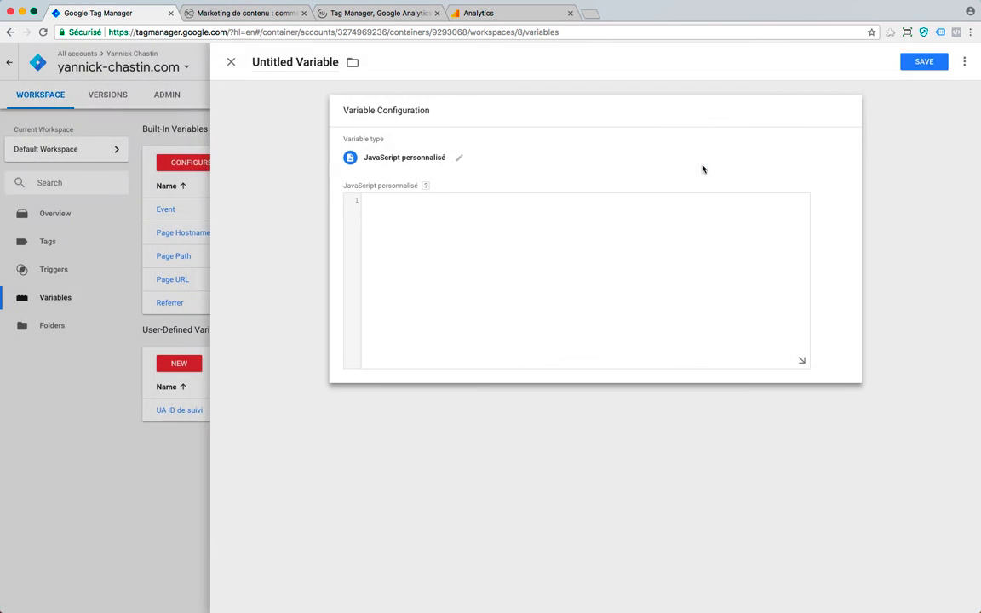
{"action": "left_click", "coordinate": [486, 214]}
- Paste the PII script, save the variable as 'Anonymisation RGPD', then open UA ID de suivi
{"action": "key", "text": "super+v"}
{"action": "scroll", "coordinate": [518, 216], "scroll_direction": "up", "scroll_amount": 10}
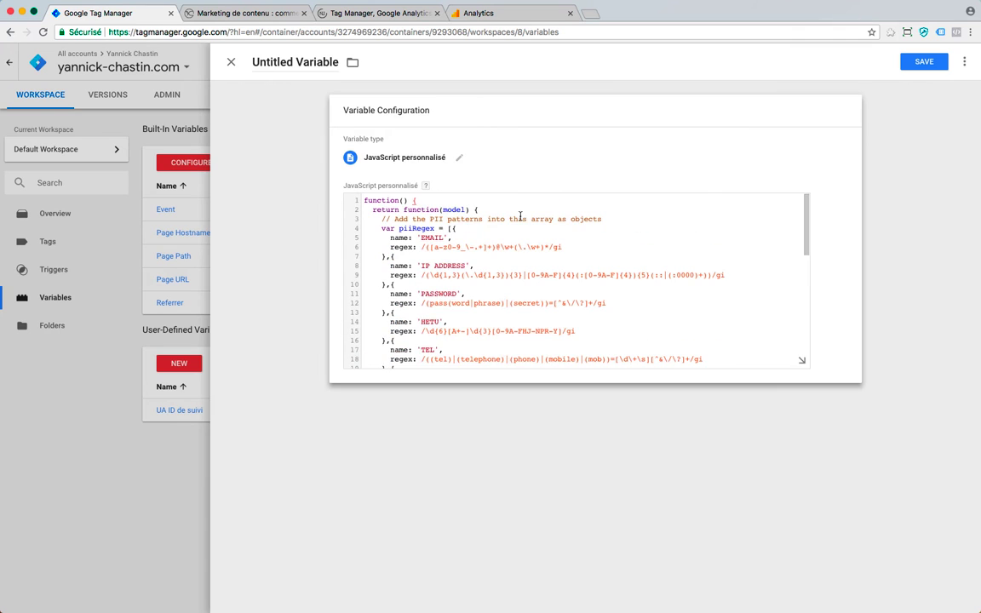
{"action": "left_click", "coordinate": [292, 65]}
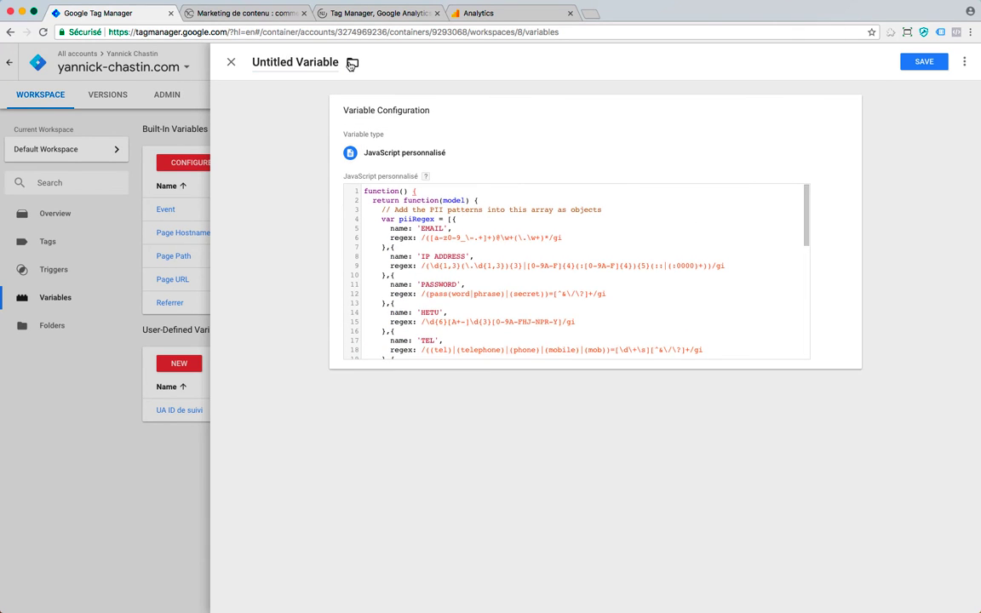
{"action": "key", "text": "super+a"}
{"action": "left_click", "coordinate": [352, 63]}
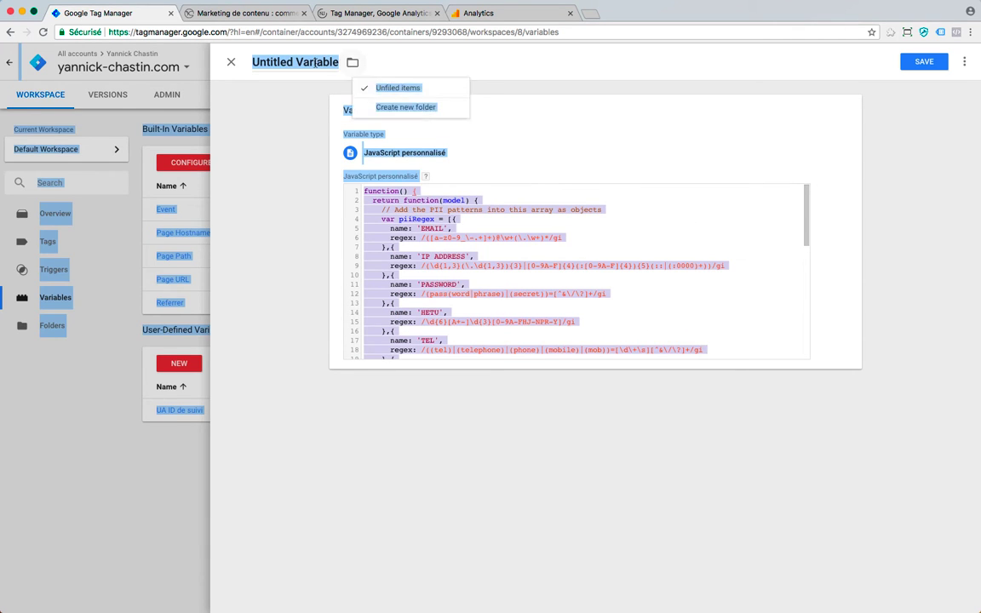
{"action": "left_click", "coordinate": [338, 61]}
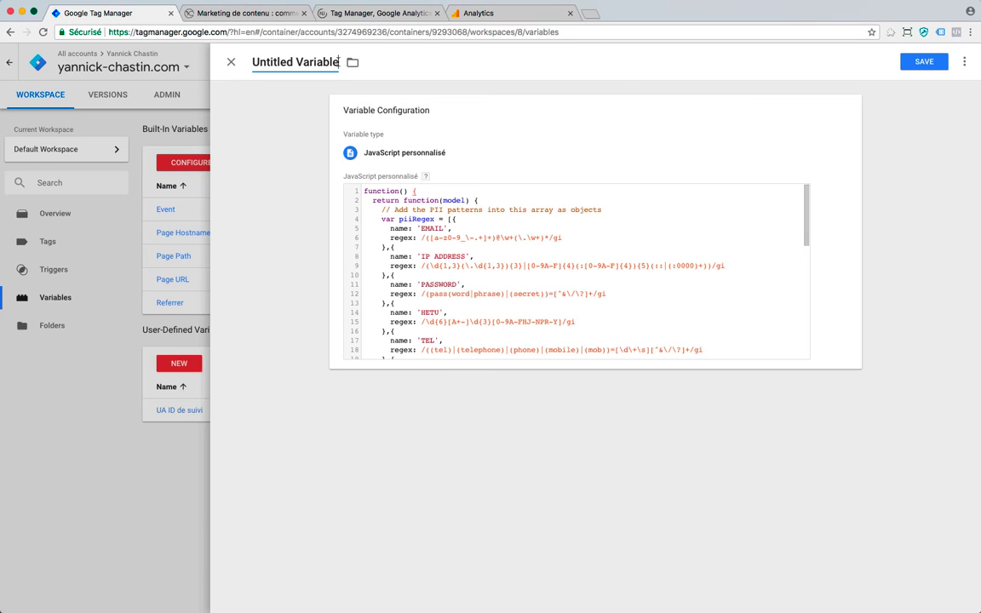
{"action": "left_click_drag", "start_coordinate": [338, 62], "coordinate": [226, 59]}
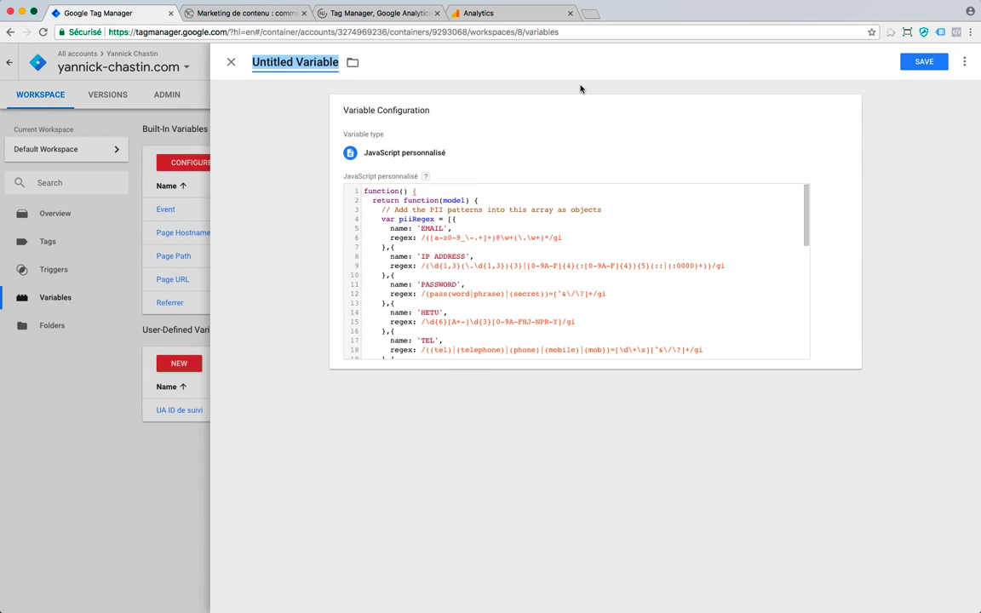
{"action": "type", "text": "Anon"}
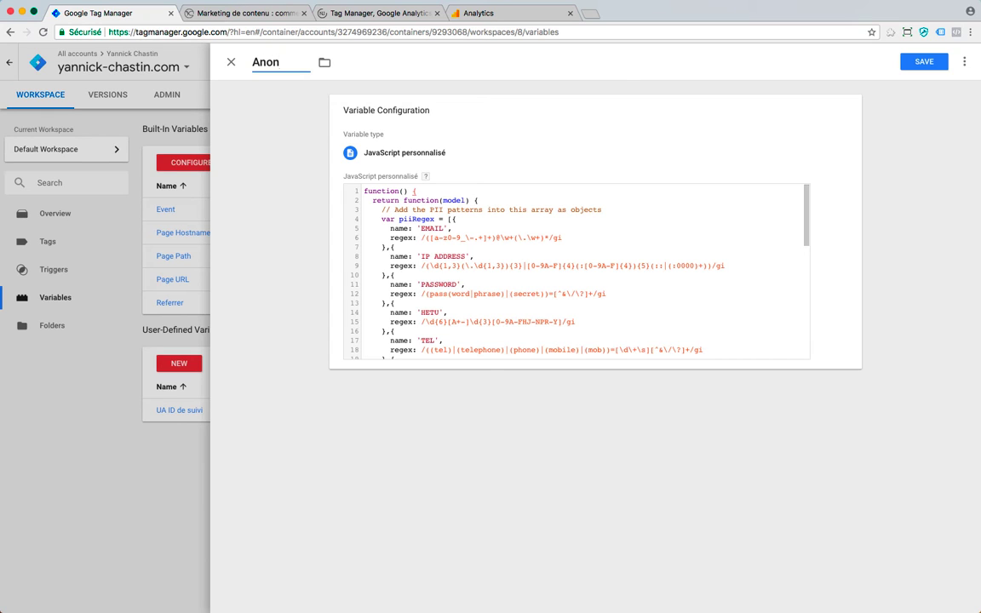
{"action": "type", "text": "ymisation RGPD"}
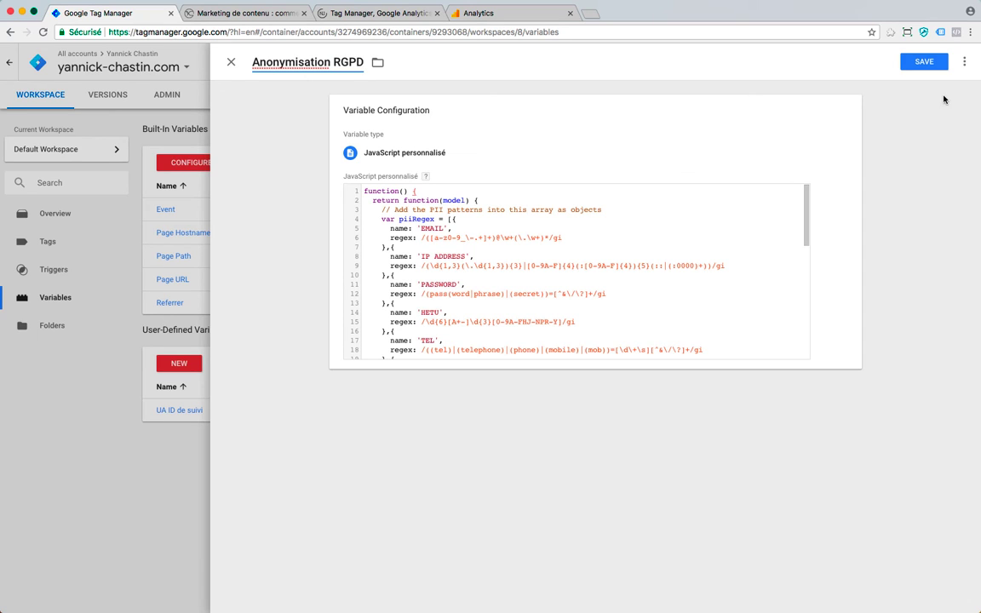
{"action": "left_click", "coordinate": [919, 64]}
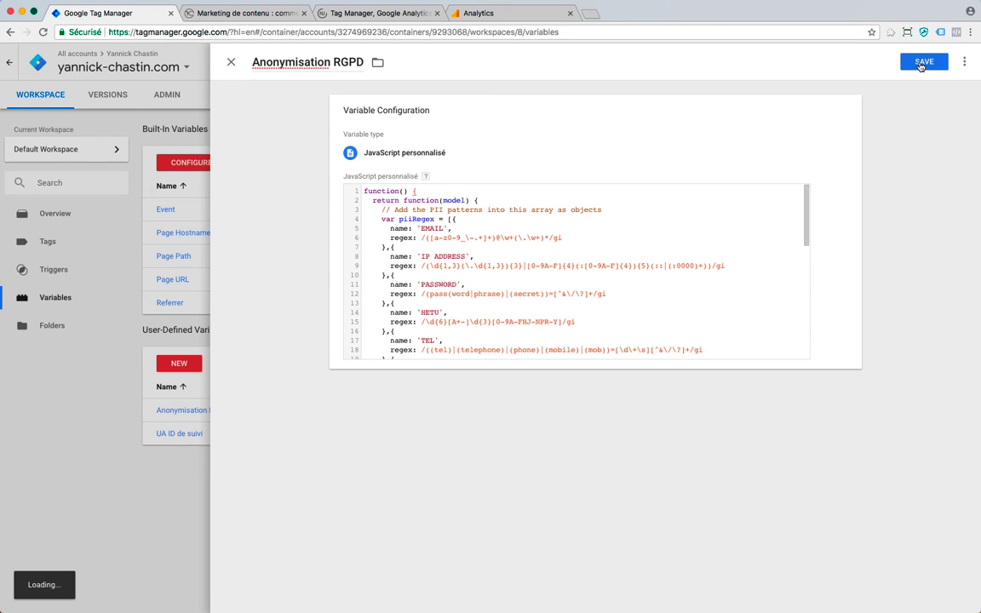
{"action": "left_click", "coordinate": [230, 64]}
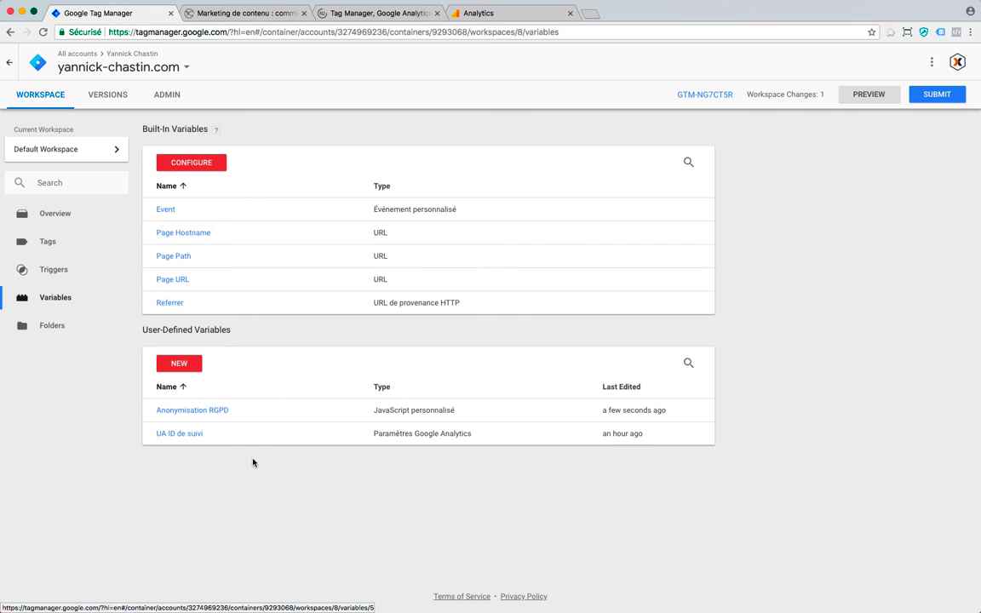
{"action": "left_click", "coordinate": [190, 435]}
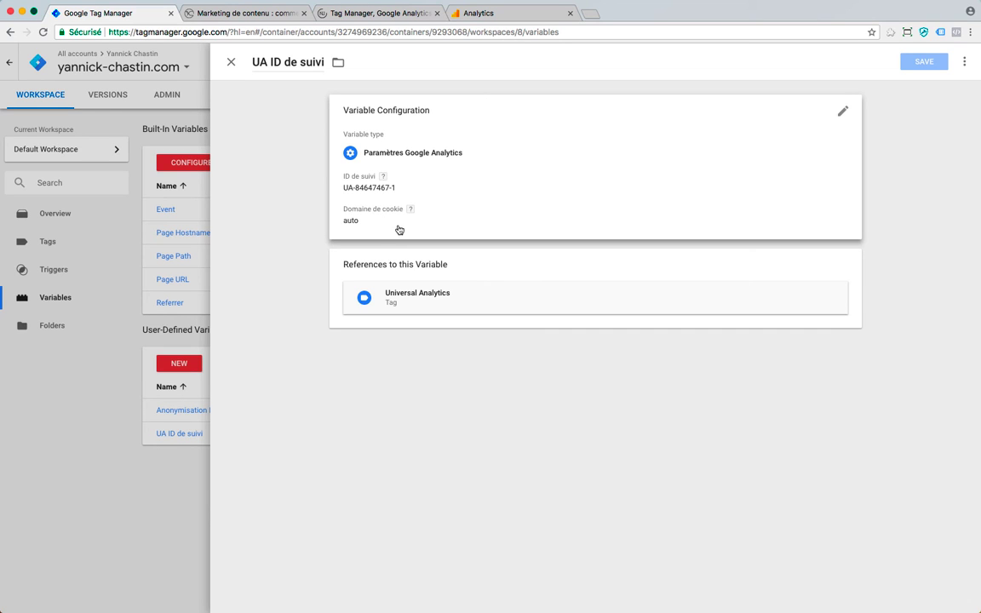
- Make UA ID de suivi editable and add a new row under Champs à définir
{"action": "left_click", "coordinate": [634, 197]}
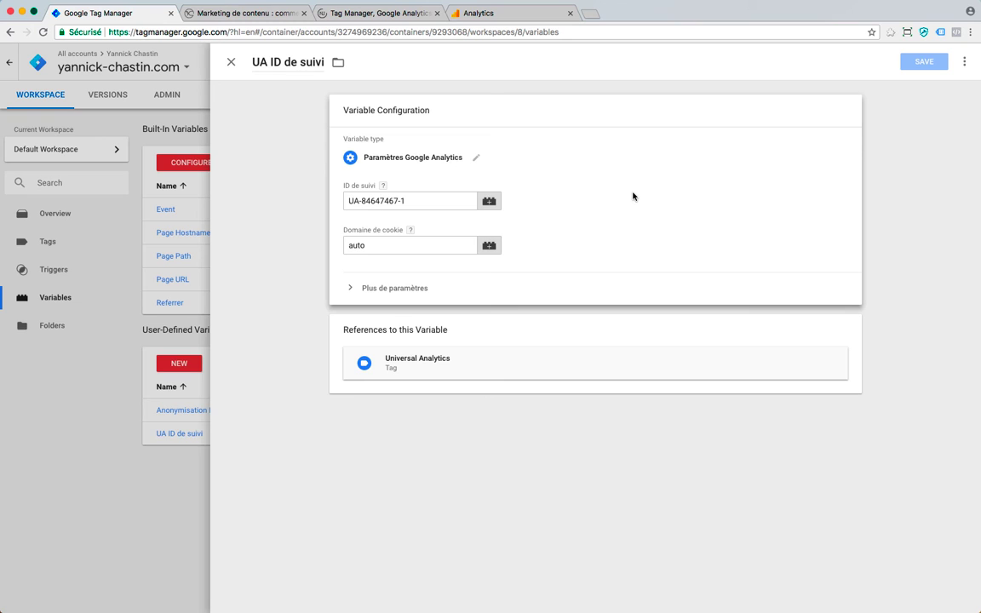
{"action": "left_click", "coordinate": [350, 288]}
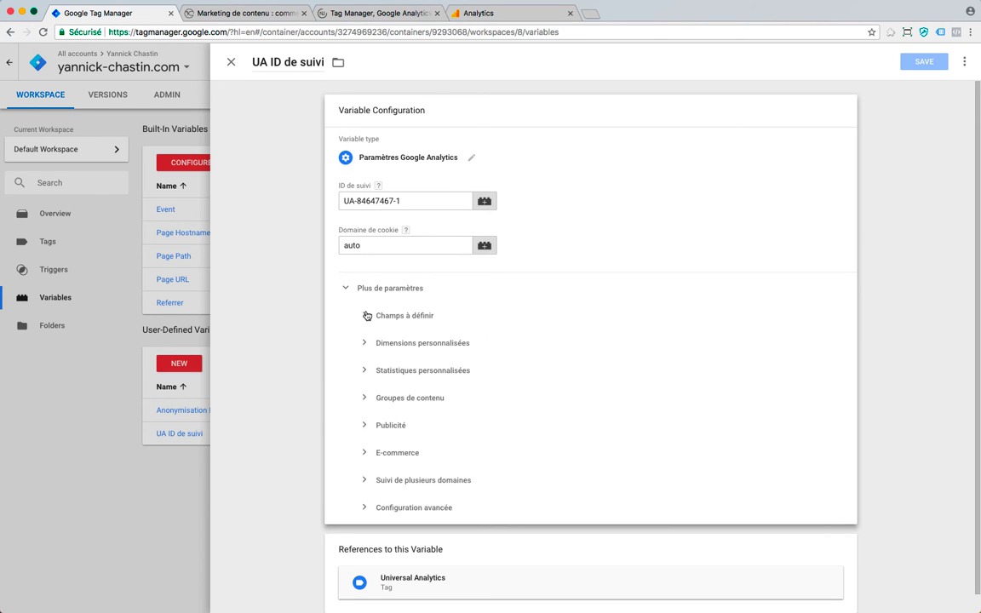
{"action": "left_click", "coordinate": [366, 316]}
{"action": "left_click", "coordinate": [411, 354]}
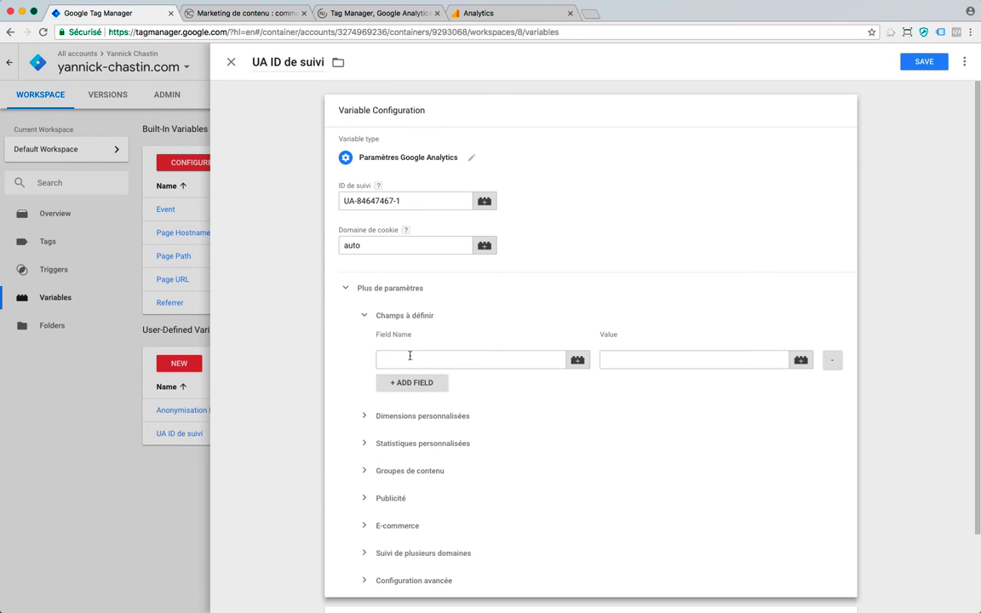
{"action": "type", "text": "cus"}
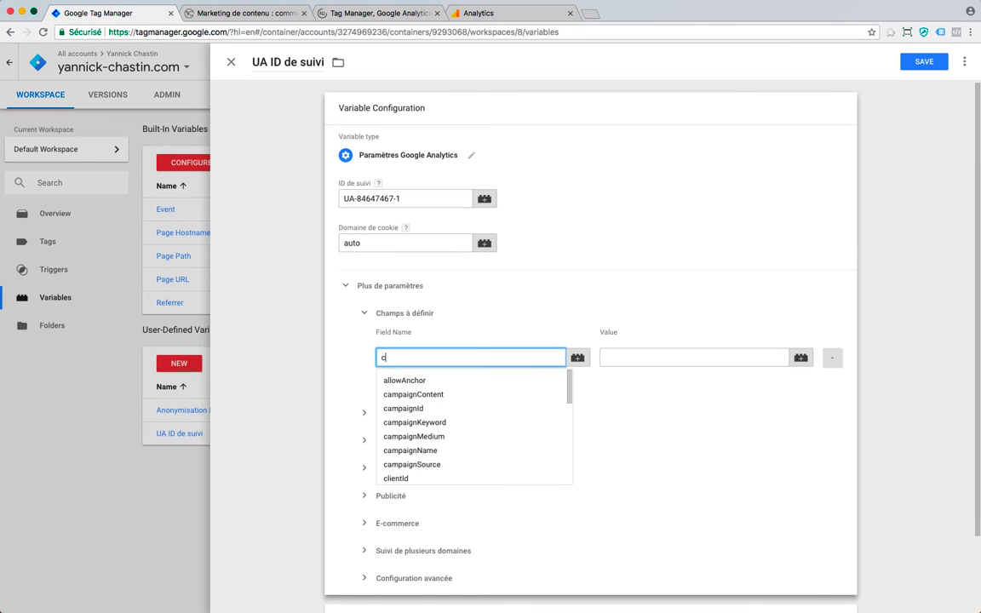
{"action": "key", "text": "BackSpace"}
{"action": "key", "text": "BackSpace"}
{"action": "key", "text": "BackSpace"}
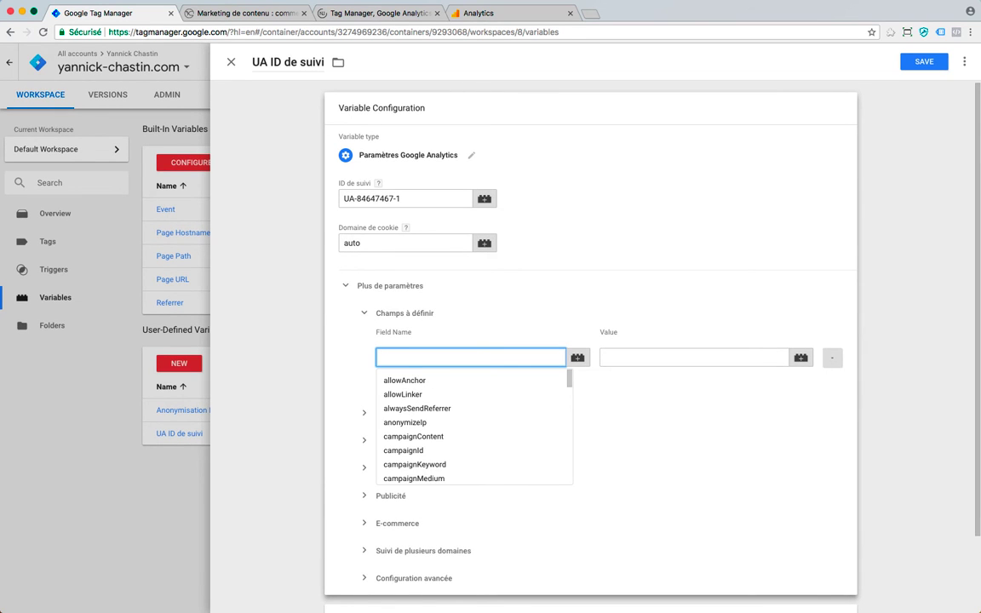
{"action": "scroll", "coordinate": [486, 417], "scroll_direction": "down", "scroll_amount": 3}
{"action": "scroll", "coordinate": [487, 418], "scroll_direction": "down", "scroll_amount": 10}
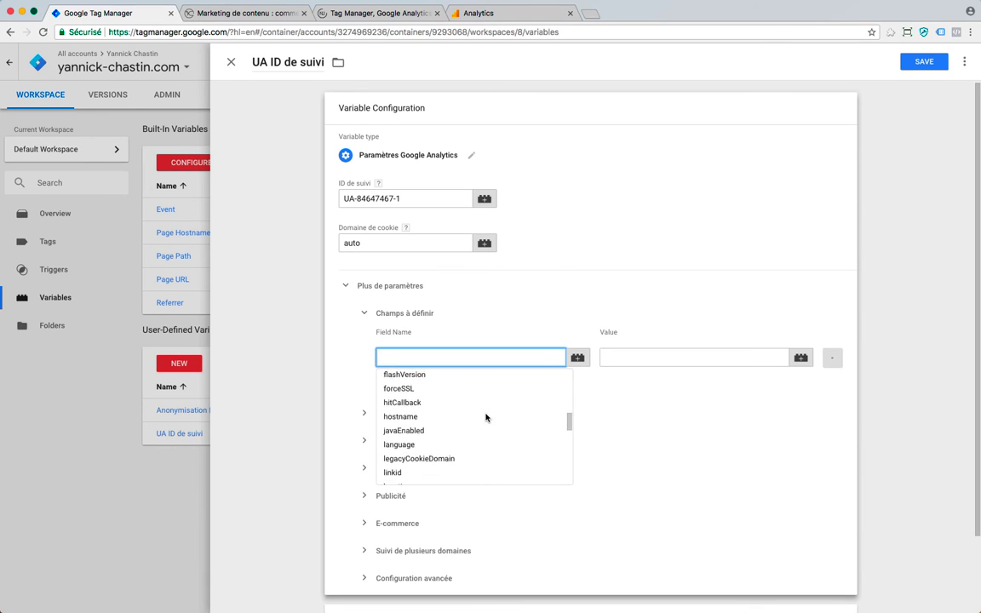
- Name the field customTask, set its value to {{Anonymisation RGPD}}, and save
{"action": "left_click", "coordinate": [428, 365]}
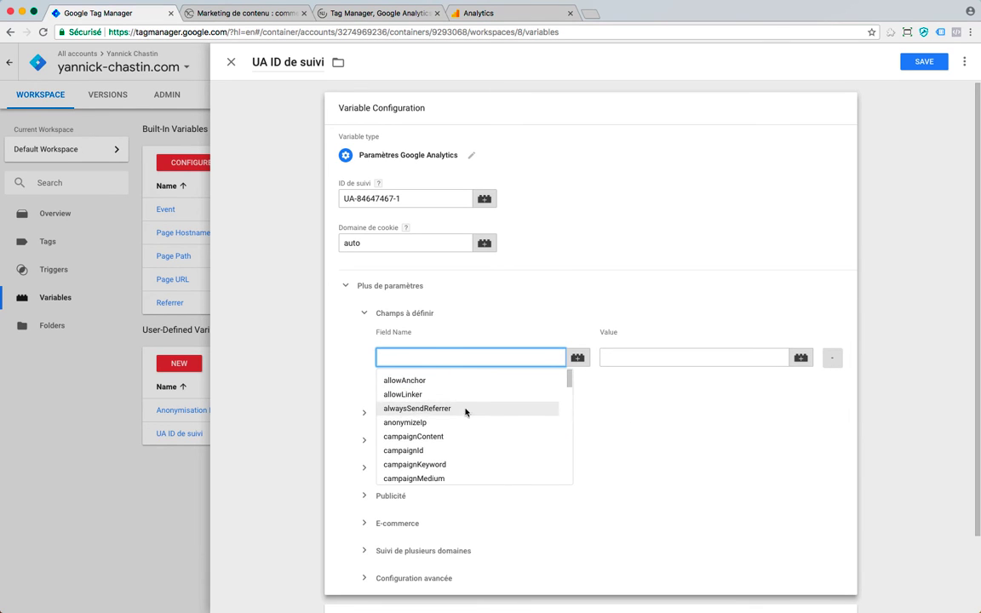
{"action": "type", "text": "c"}
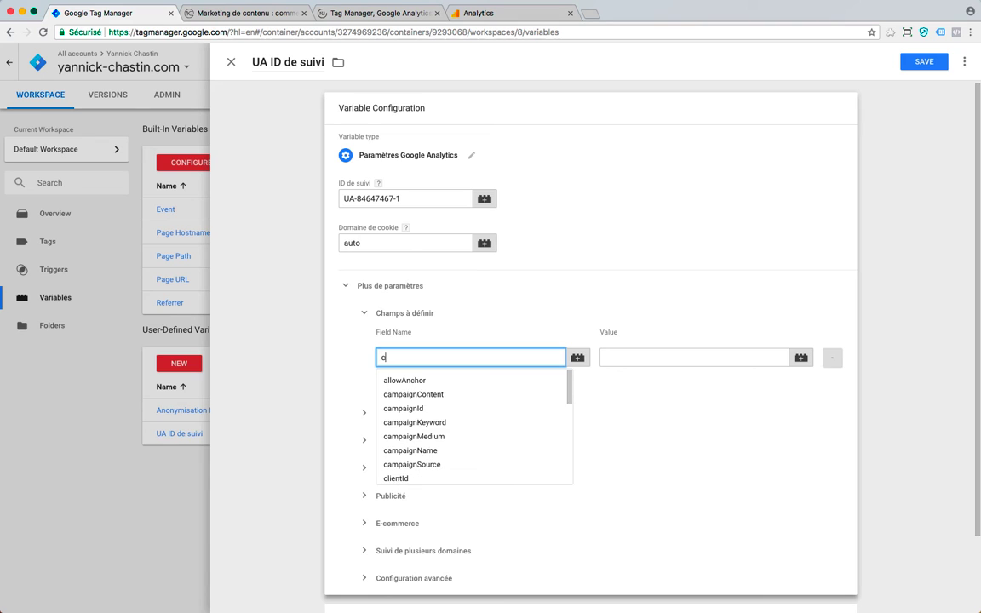
{"action": "type", "text": "ustom"}
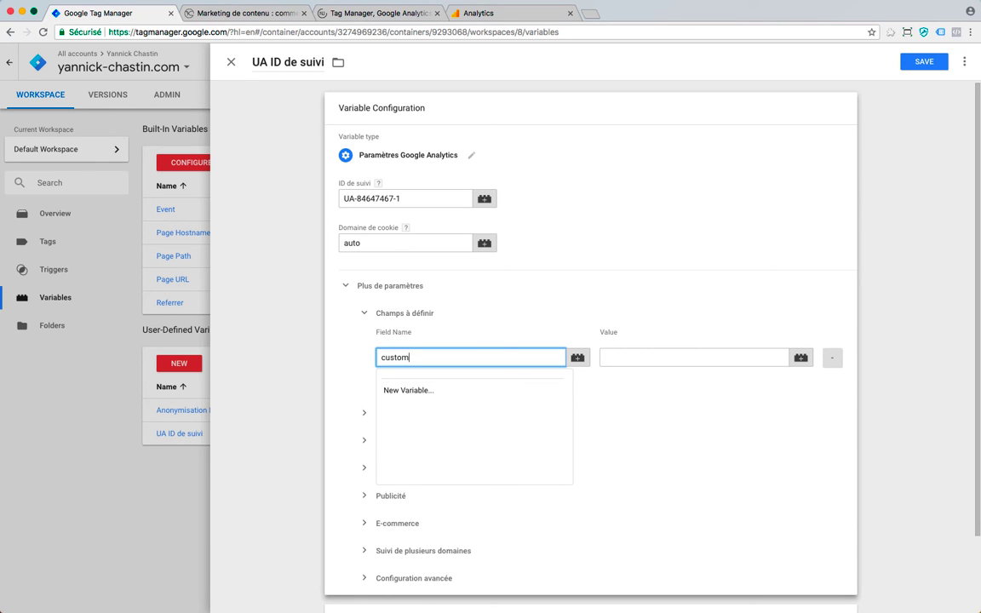
{"action": "type", "text": "Task"}
{"action": "left_click", "coordinate": [801, 359]}
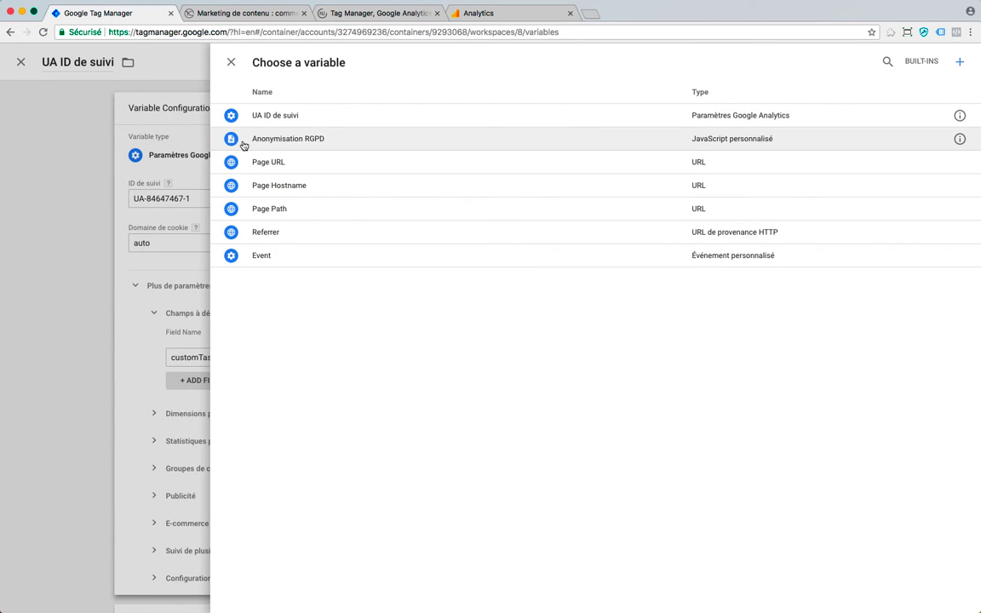
{"action": "left_click", "coordinate": [298, 146]}
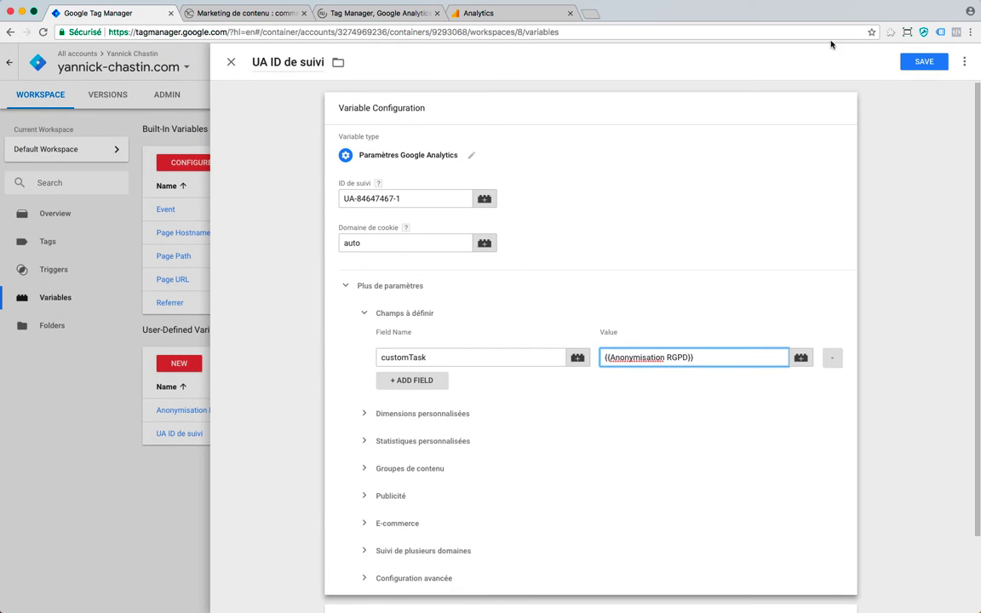
{"action": "left_click", "coordinate": [918, 60]}
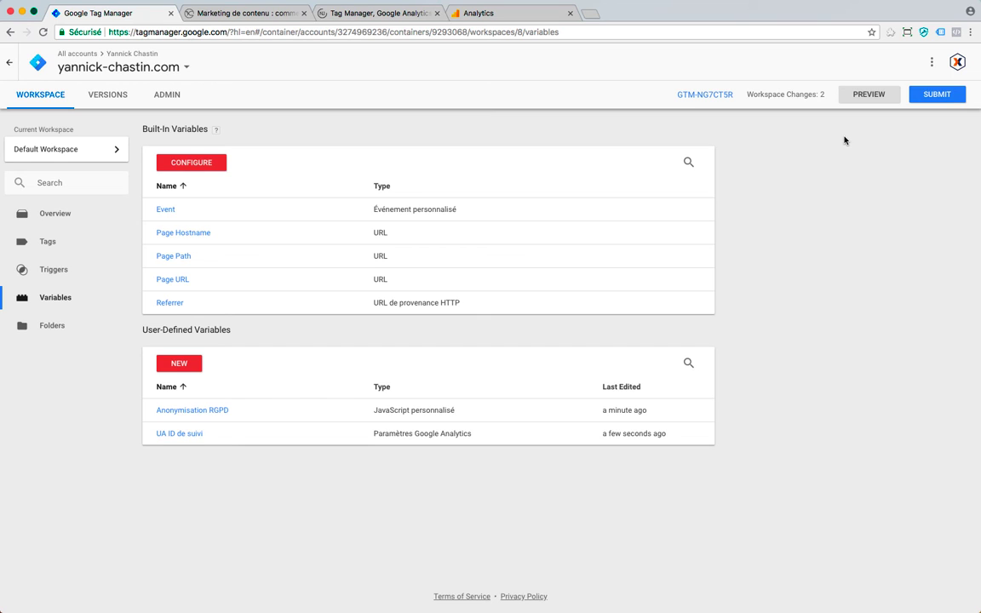
- Start preview mode and reload the Marketing de contenu page to pick it up
{"action": "left_click", "coordinate": [865, 96]}
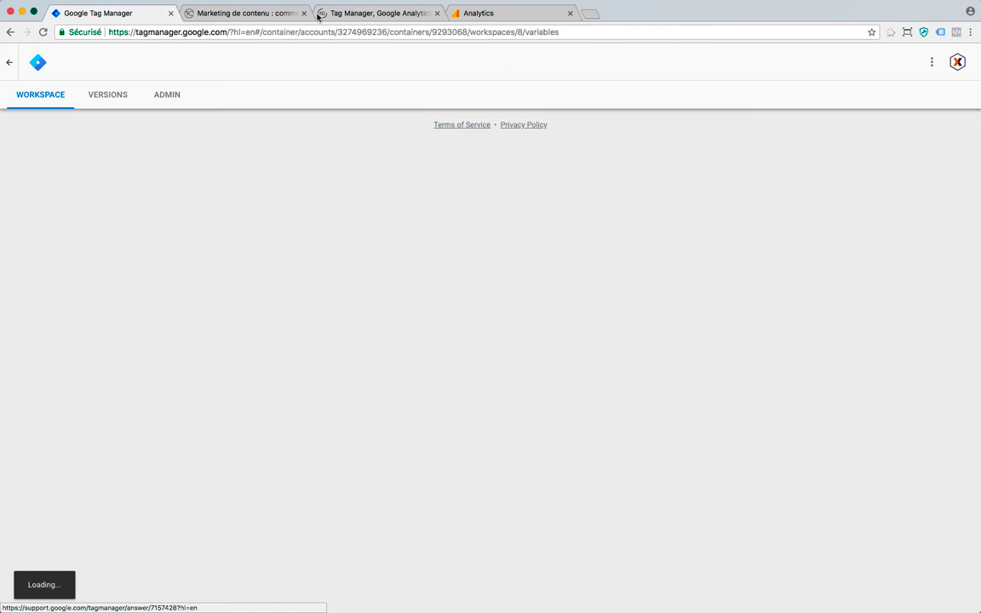
{"action": "left_click", "coordinate": [234, 15]}
{"action": "key", "text": "super+r"}
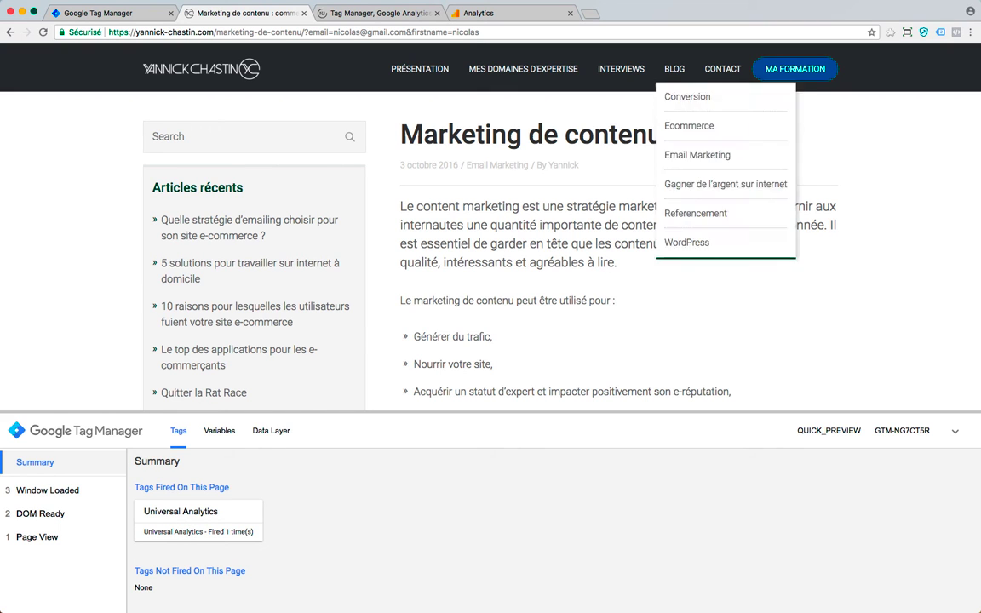
- After confirming Universal Analytics fired once in the debug pane, switch to the Analytics real-time overview
{"action": "left_click", "coordinate": [497, 15]}
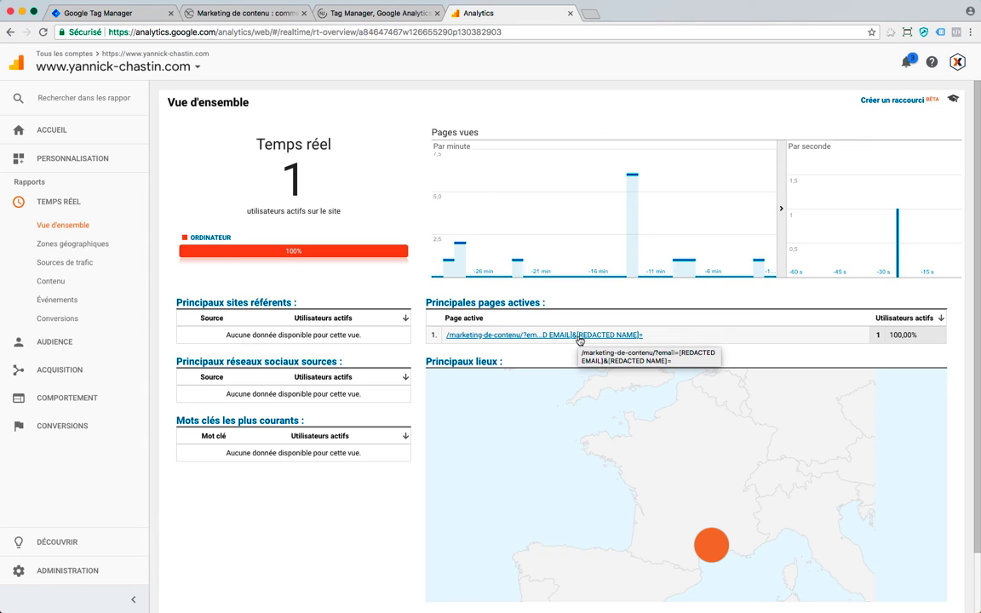
- After reading the active page URL with redacted email and name, return to Tag Manager's Variables list
{"action": "left_click", "coordinate": [106, 15]}
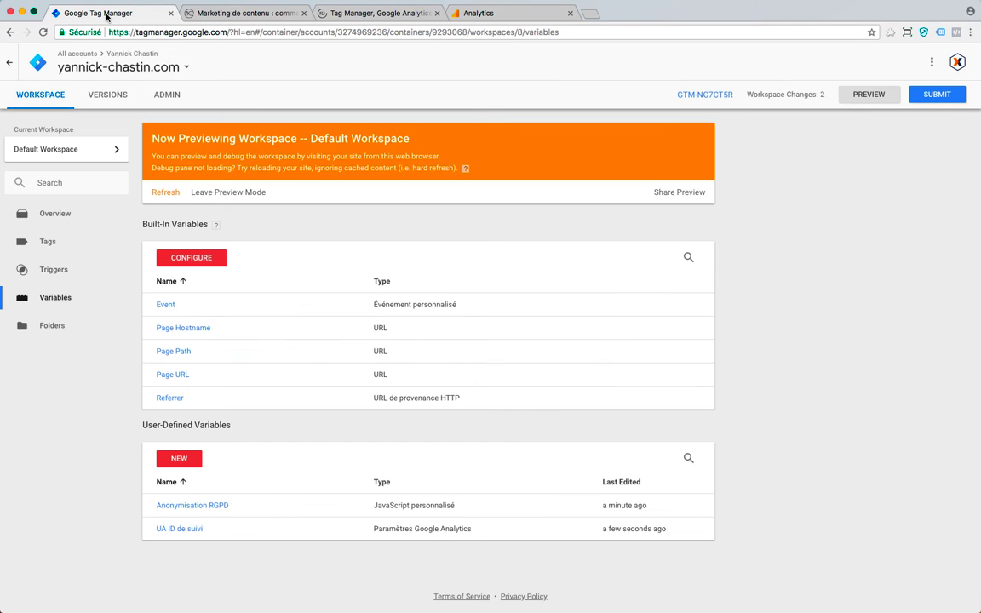
- Edit the UA ID de suivi variable and add the field forceSSL set to true
{"action": "left_click", "coordinate": [176, 530]}
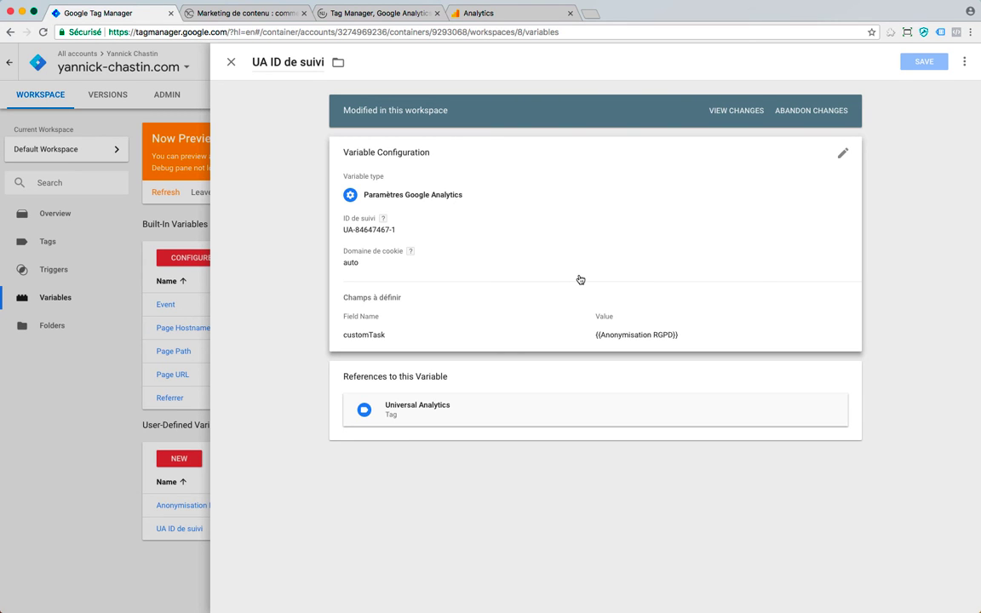
{"action": "left_click", "coordinate": [734, 300]}
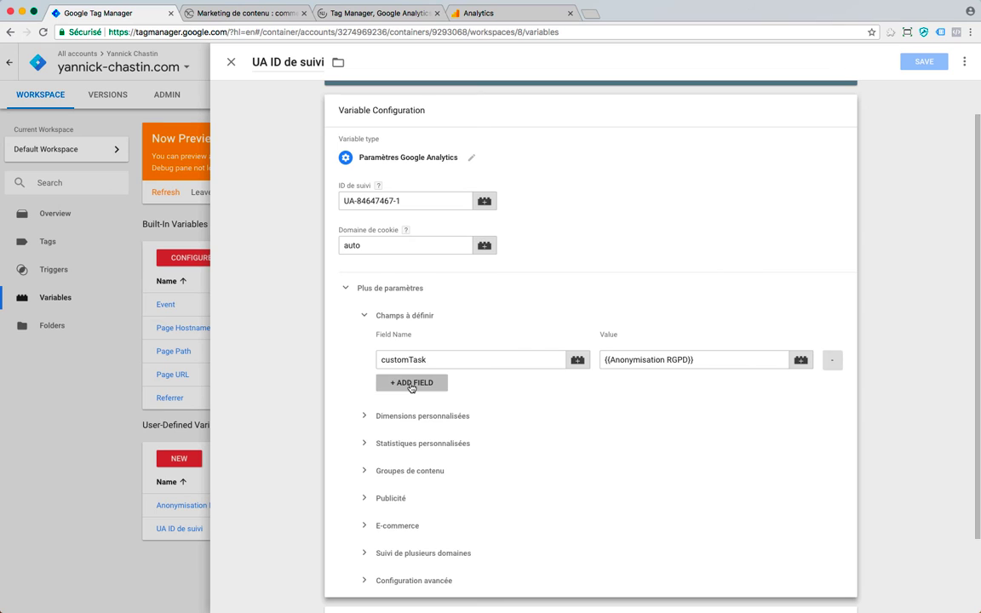
{"action": "left_click", "coordinate": [411, 384]}
{"action": "left_click", "coordinate": [440, 389]}
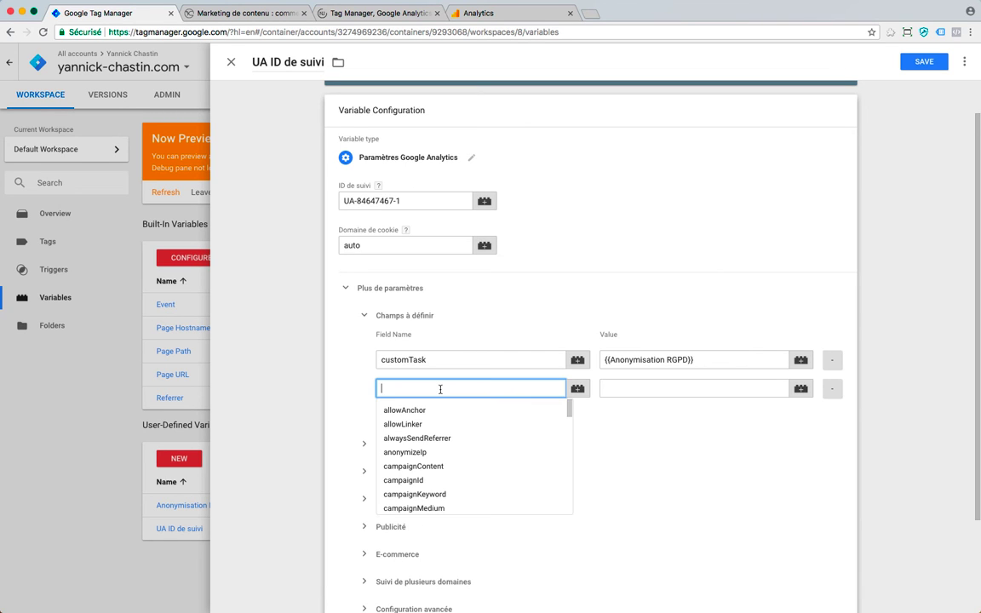
{"action": "type", "text": "force"}
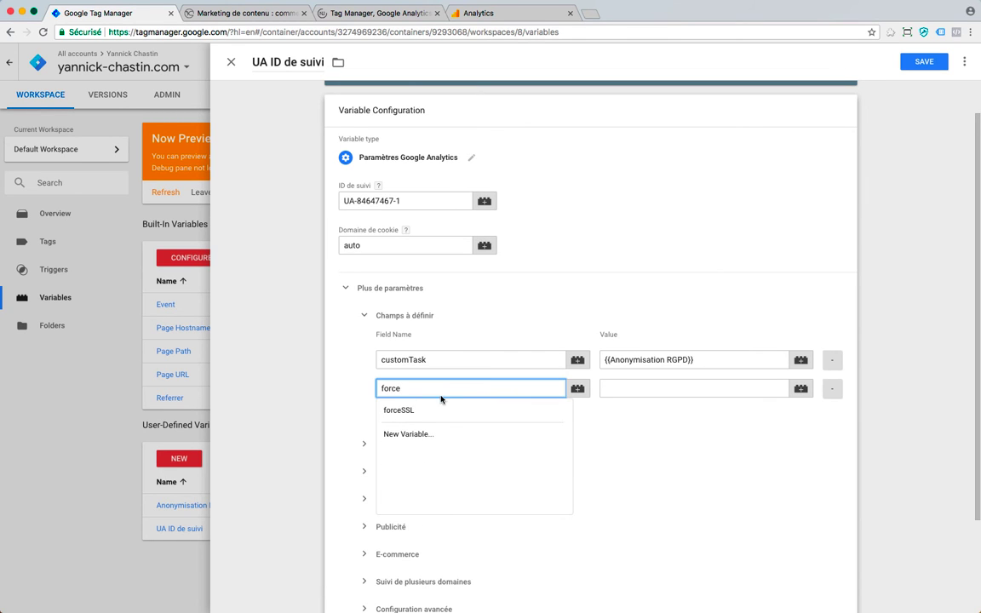
{"action": "left_click", "coordinate": [447, 410]}
{"action": "left_click", "coordinate": [664, 388]}
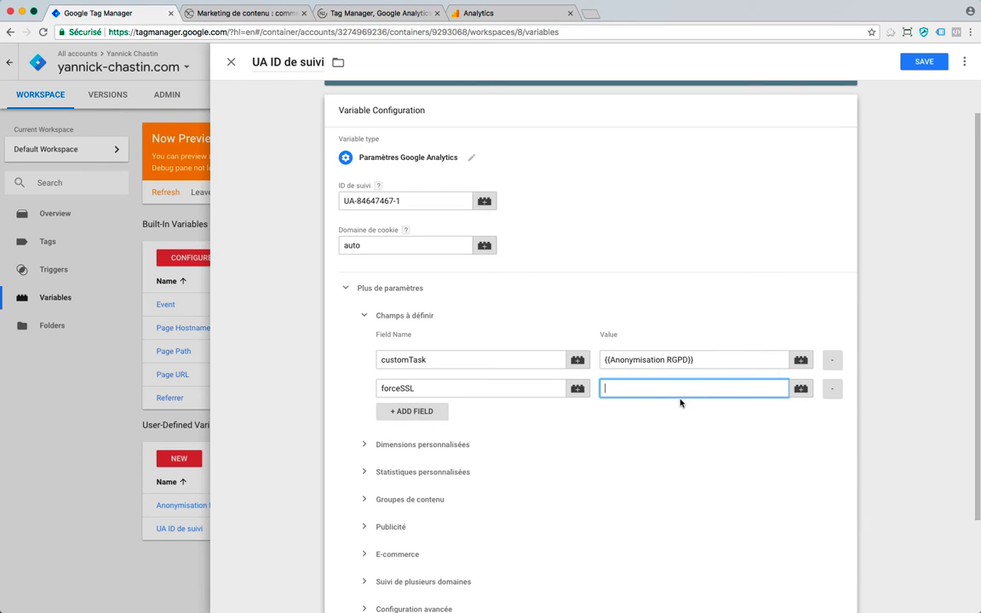
{"action": "type", "text": "true"}
- Add the field anonymizeIp set to true and save the variable
{"action": "left_click", "coordinate": [413, 412]}
{"action": "left_click", "coordinate": [438, 416]}
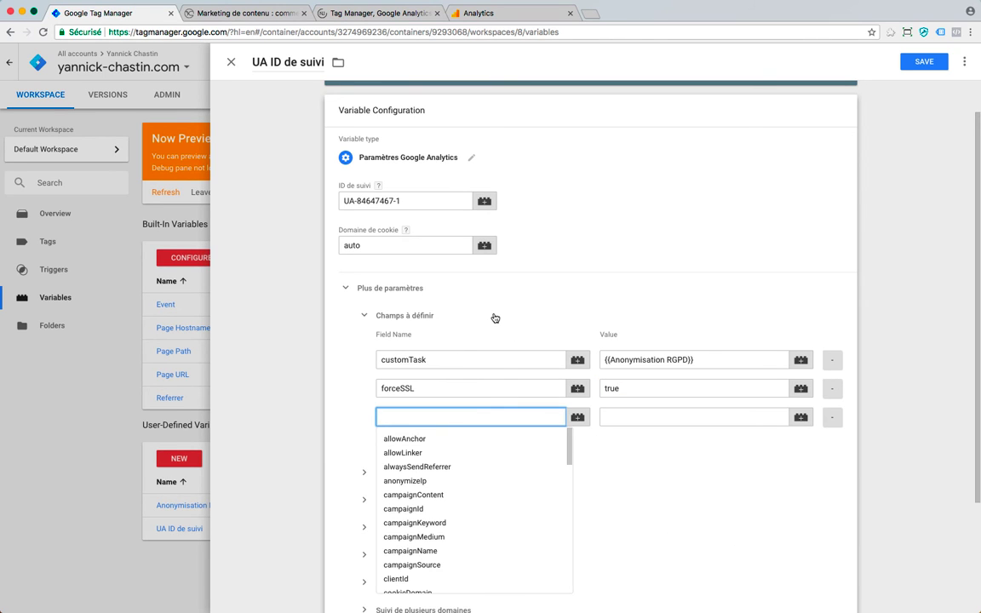
{"action": "type", "text": "ano"}
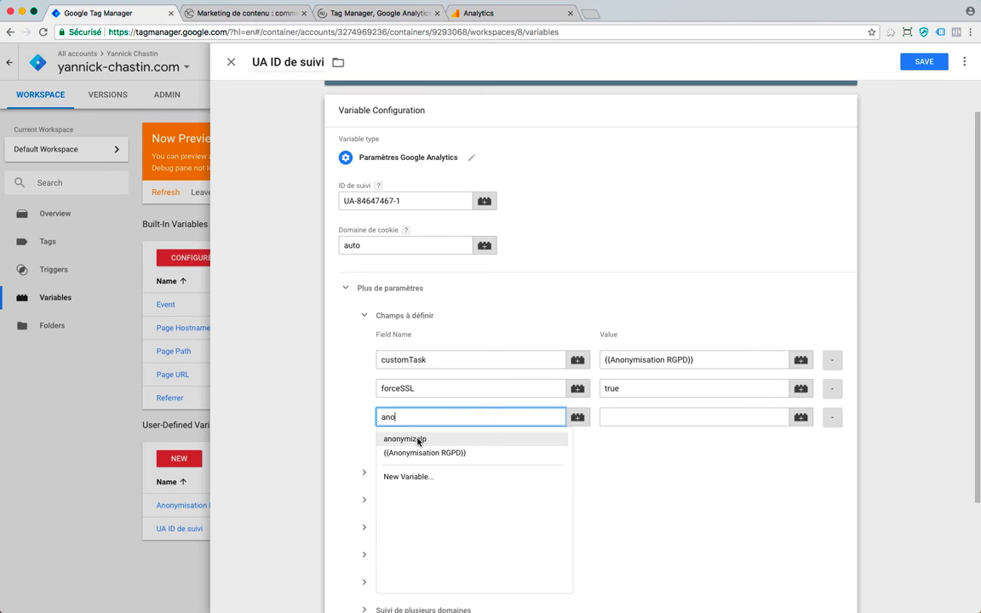
{"action": "left_click", "coordinate": [419, 439]}
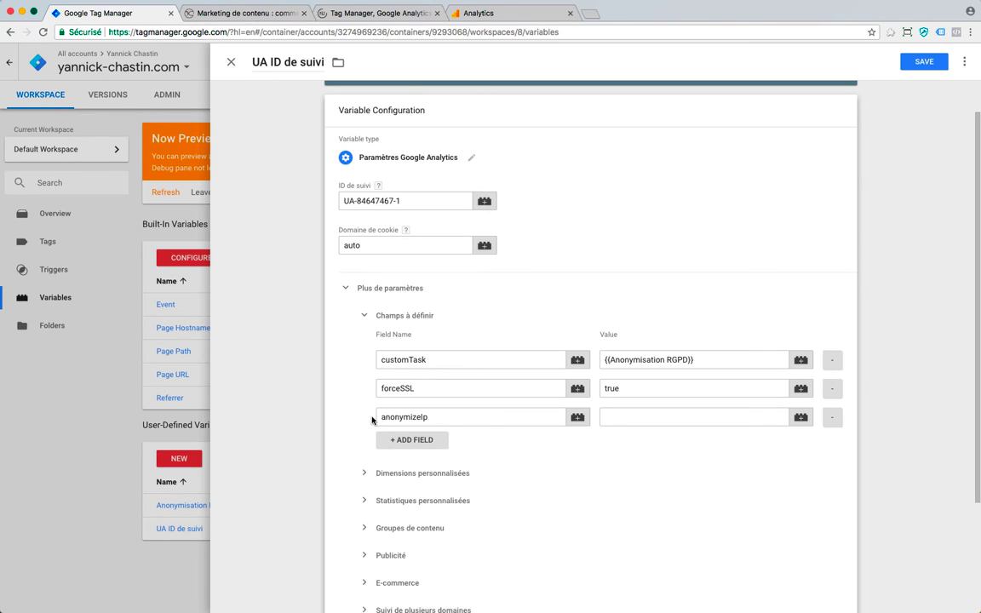
{"action": "left_click", "coordinate": [666, 416]}
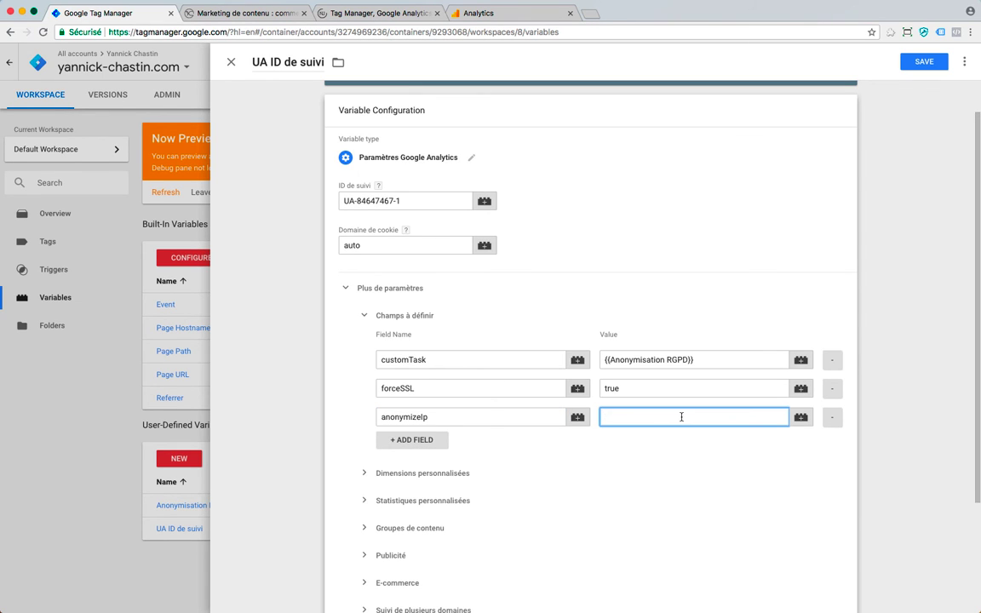
{"action": "type", "text": "true"}
{"action": "left_click", "coordinate": [919, 63]}
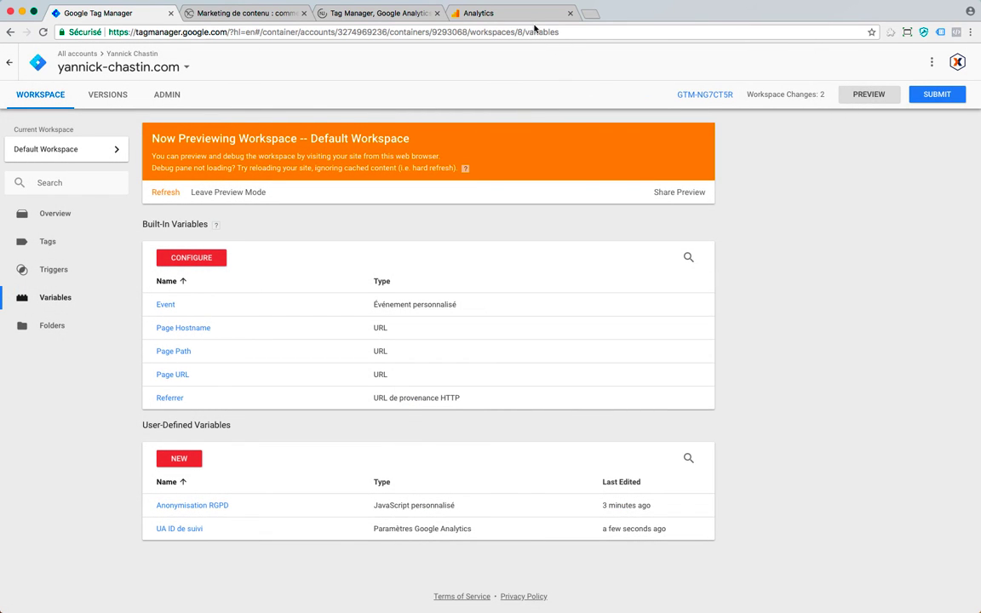
- Check the real-time active pages in Analytics, then return to Tag Manager
{"action": "left_click", "coordinate": [507, 14]}
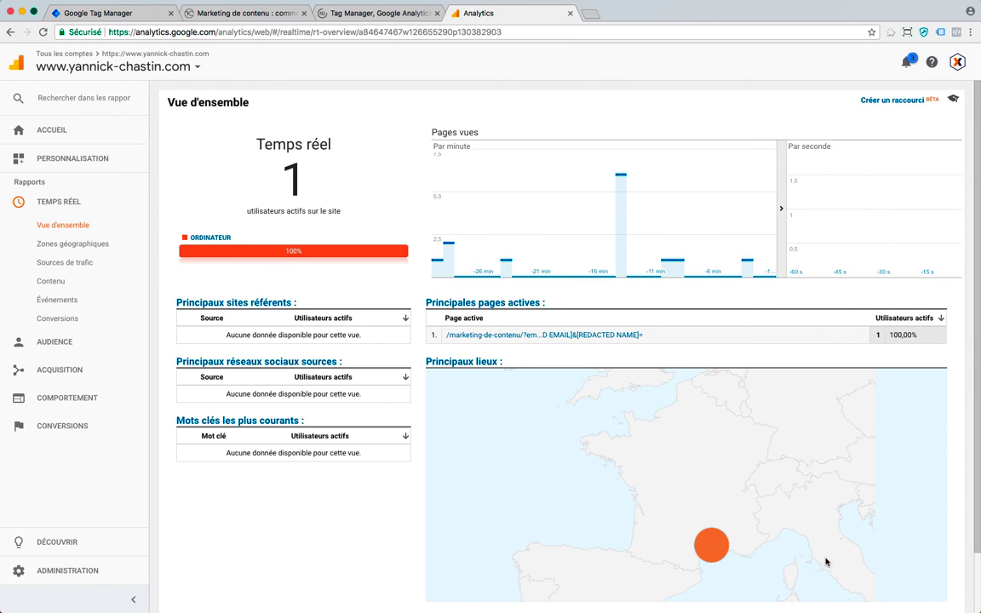
{"action": "mouse_move", "coordinate": [712, 549]}
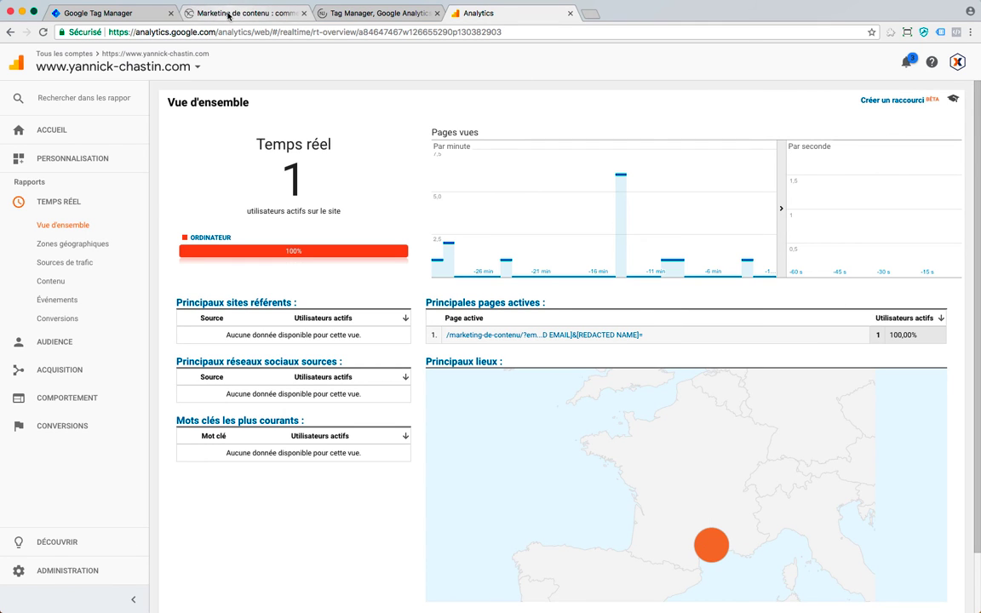
{"action": "left_click", "coordinate": [136, 14]}
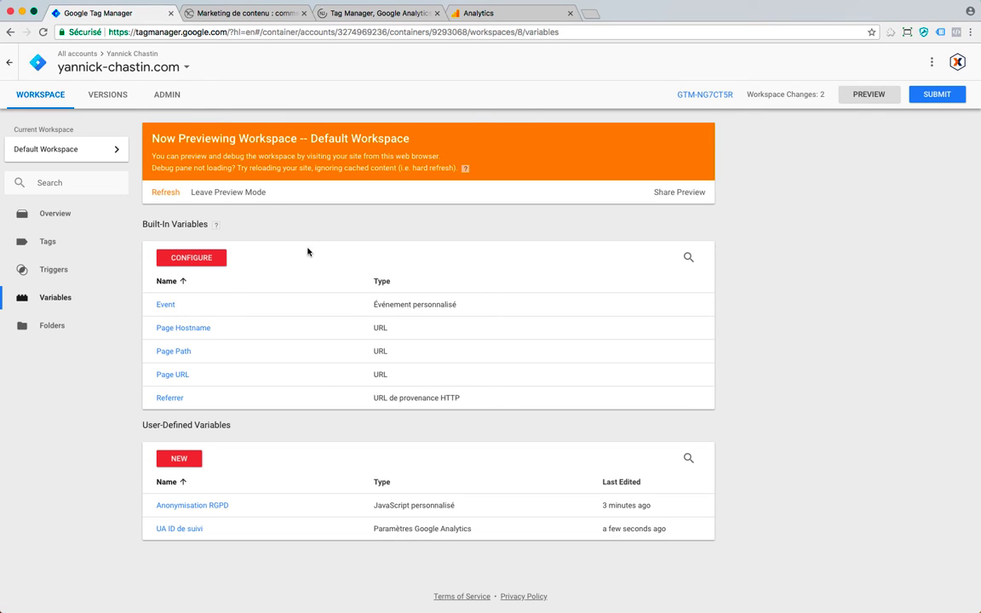
- Refresh the preview with the saved variable and reload the Marketing de contenu page
{"action": "left_click", "coordinate": [162, 192]}
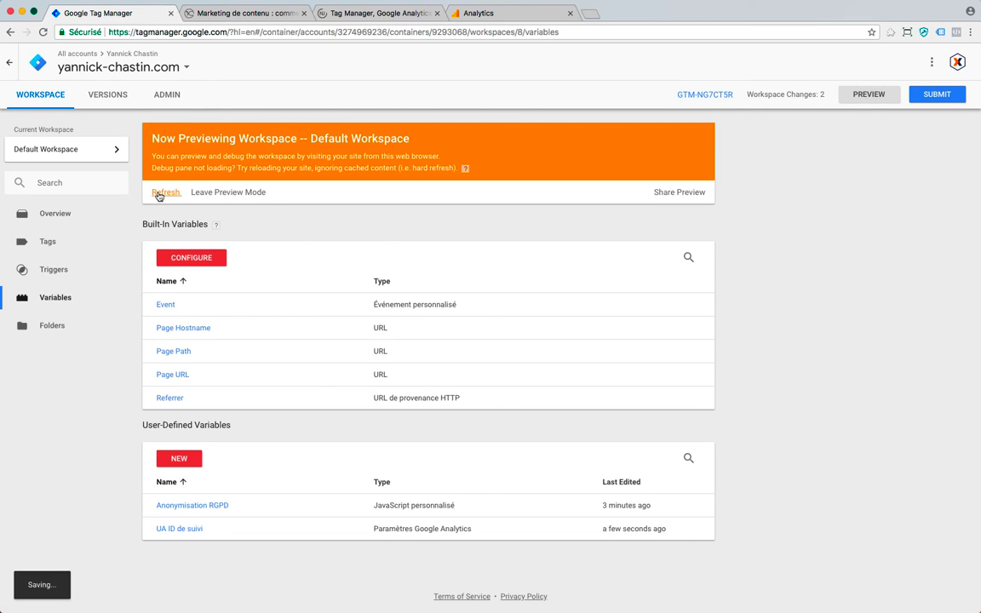
{"action": "left_click", "coordinate": [255, 15]}
{"action": "key", "text": "super+r"}
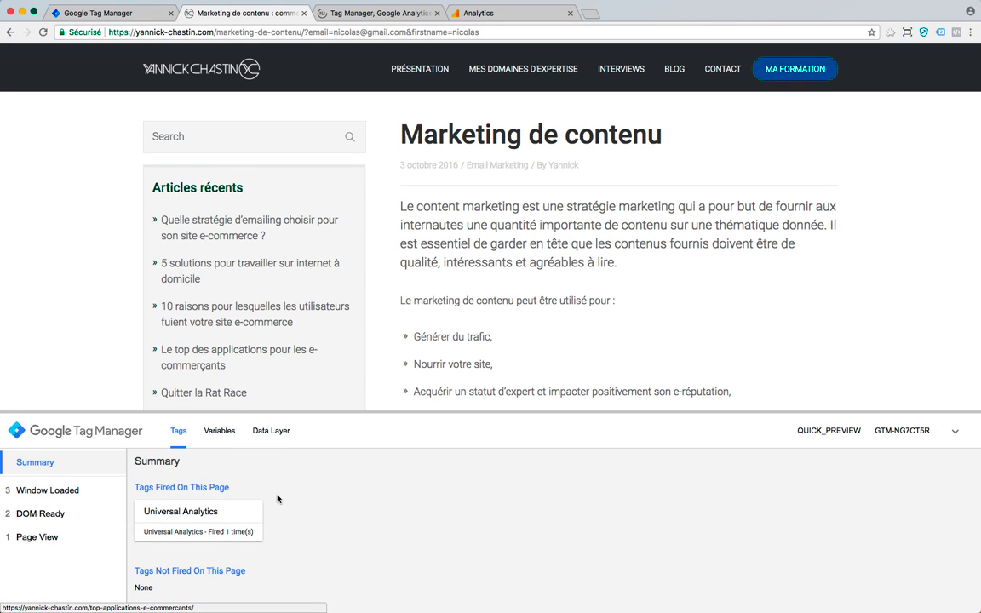
- Confirm real-time shows email and name redacted, then return to the Variables list
{"action": "left_click", "coordinate": [496, 12]}
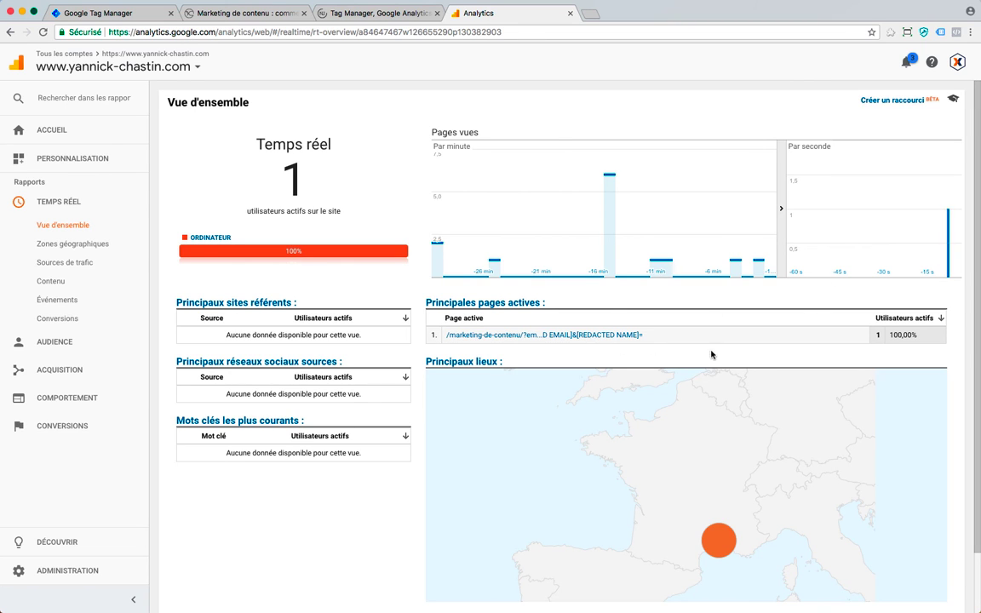
{"action": "mouse_move", "coordinate": [723, 541]}
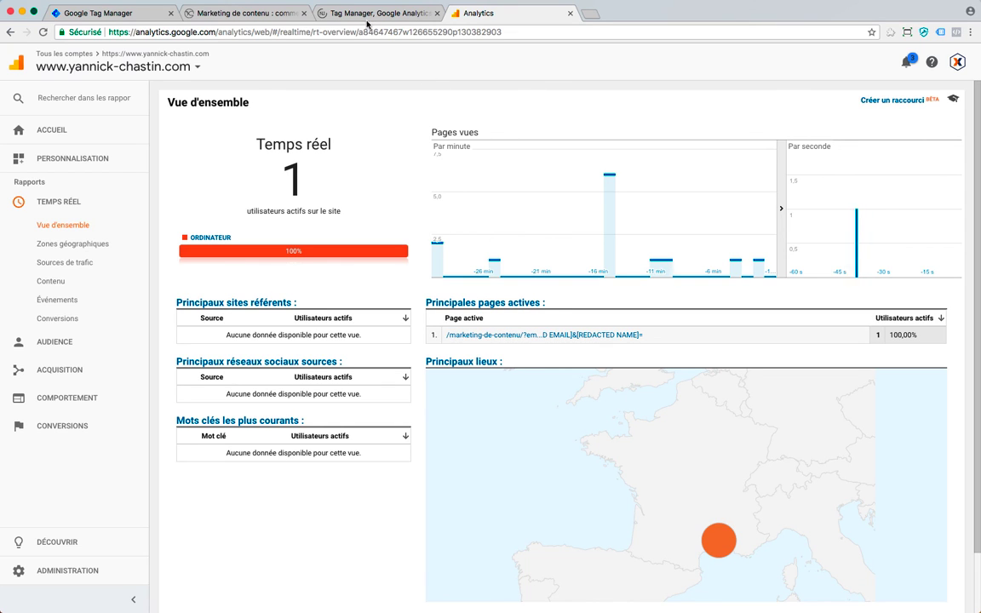
{"action": "left_click", "coordinate": [109, 13]}
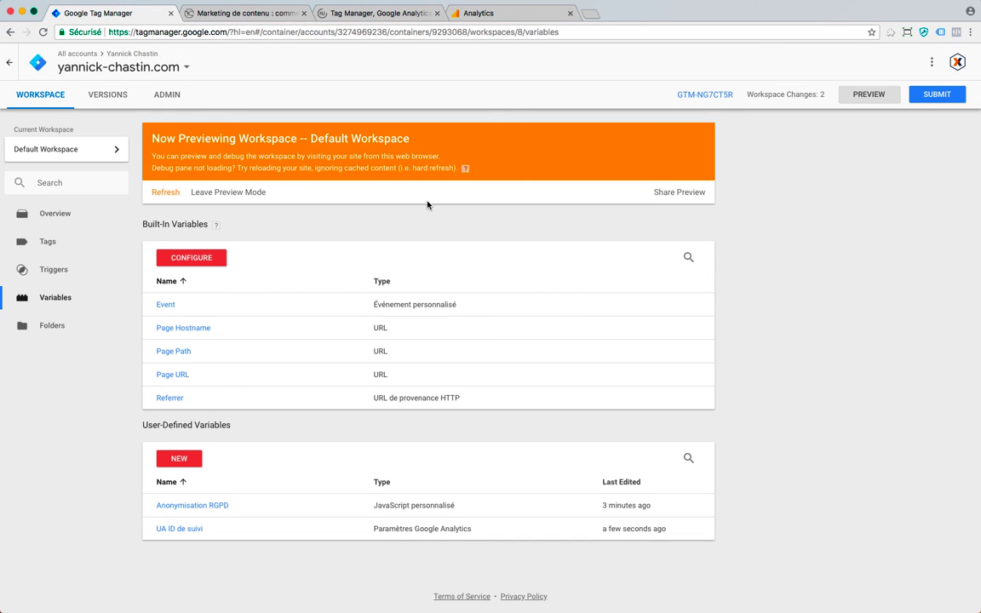
- Submit and publish the workspace changes as version 'RGPD conformité'
{"action": "left_click", "coordinate": [936, 94]}
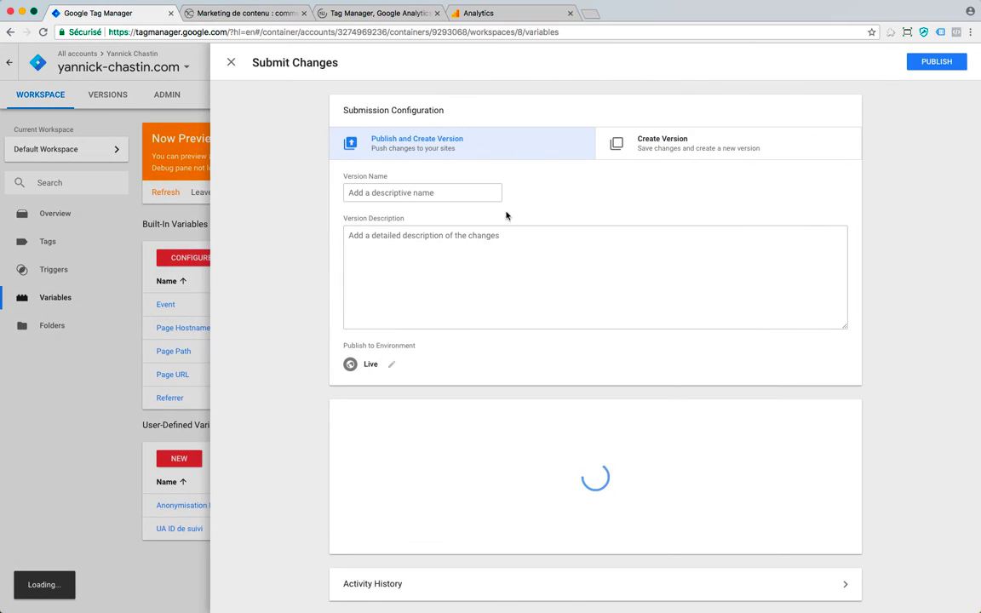
{"action": "left_click", "coordinate": [458, 196]}
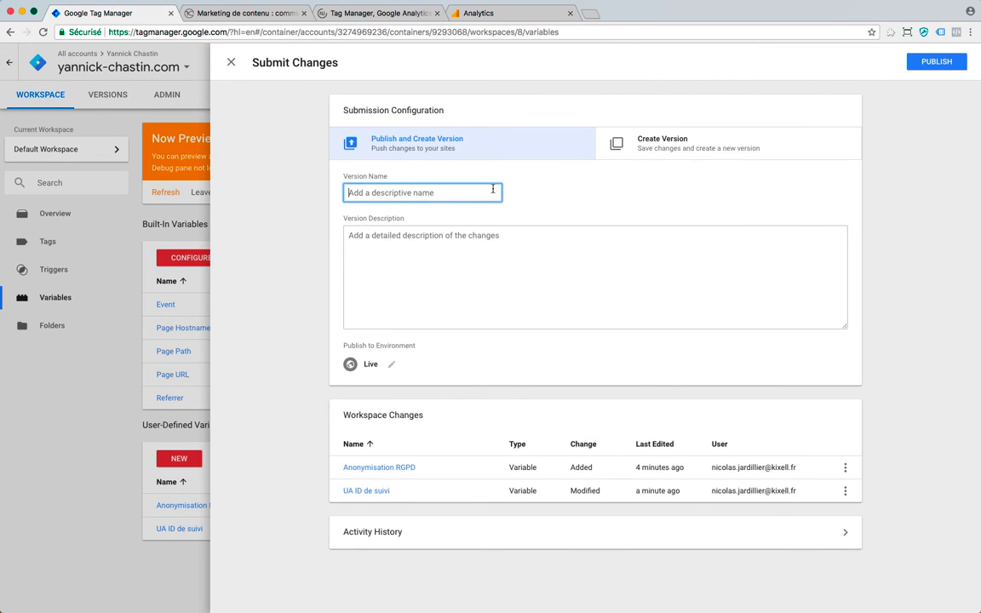
{"action": "type", "text": "RGPD"}
{"action": "type", "text": "conformité"}
{"action": "left_click", "coordinate": [939, 62]}
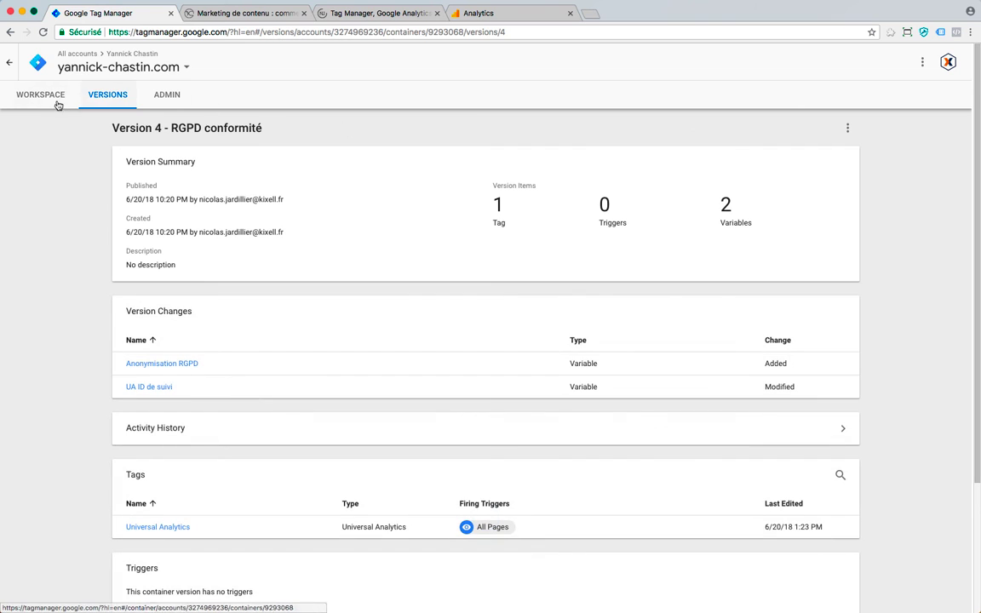
- Leave preview mode from the workspace and return to the Marketing de contenu page
{"action": "left_click", "coordinate": [40, 97]}
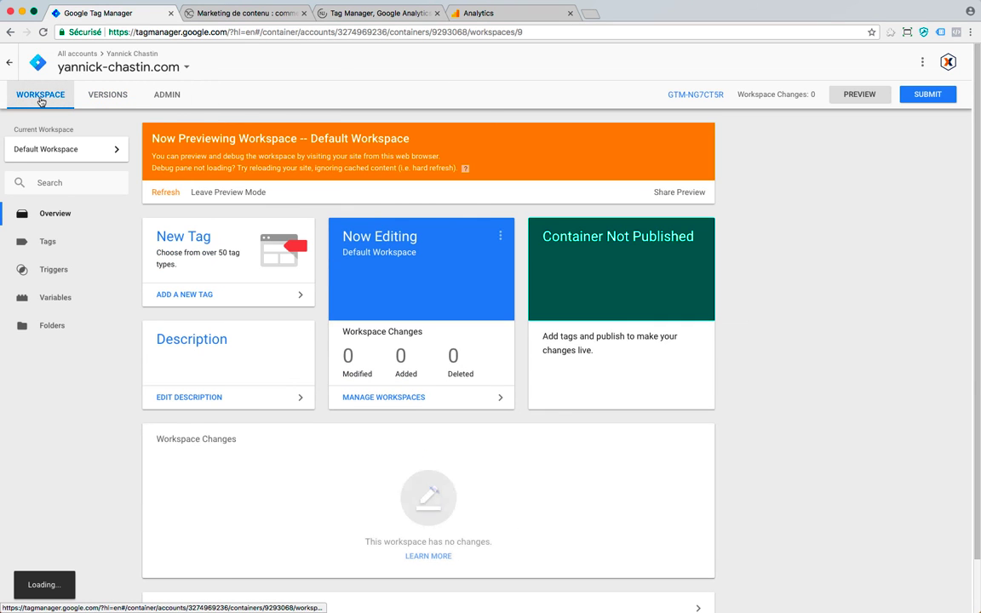
{"action": "left_click", "coordinate": [241, 193]}
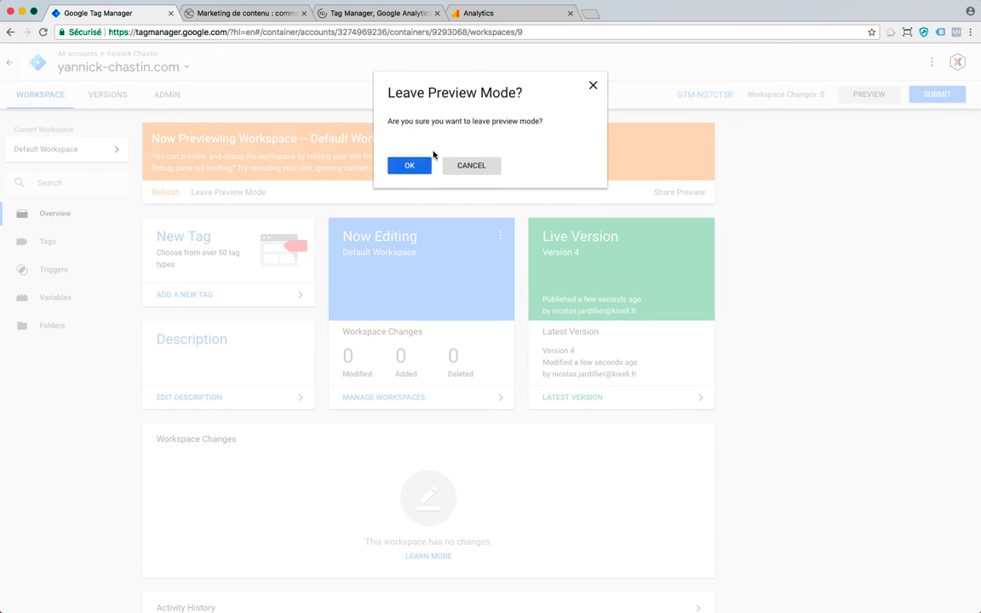
{"action": "left_click", "coordinate": [410, 165]}
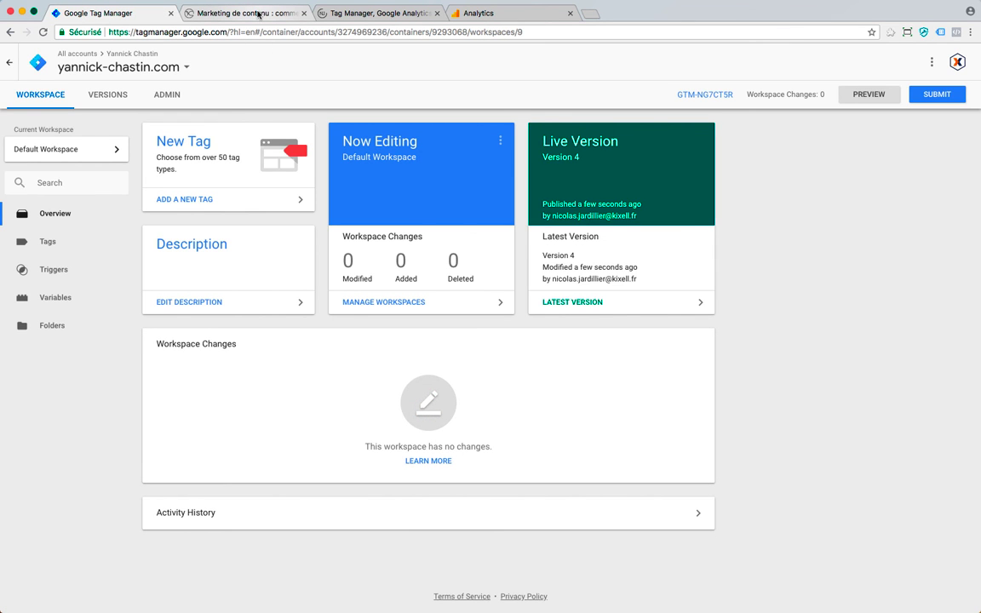
{"action": "left_click", "coordinate": [258, 13]}
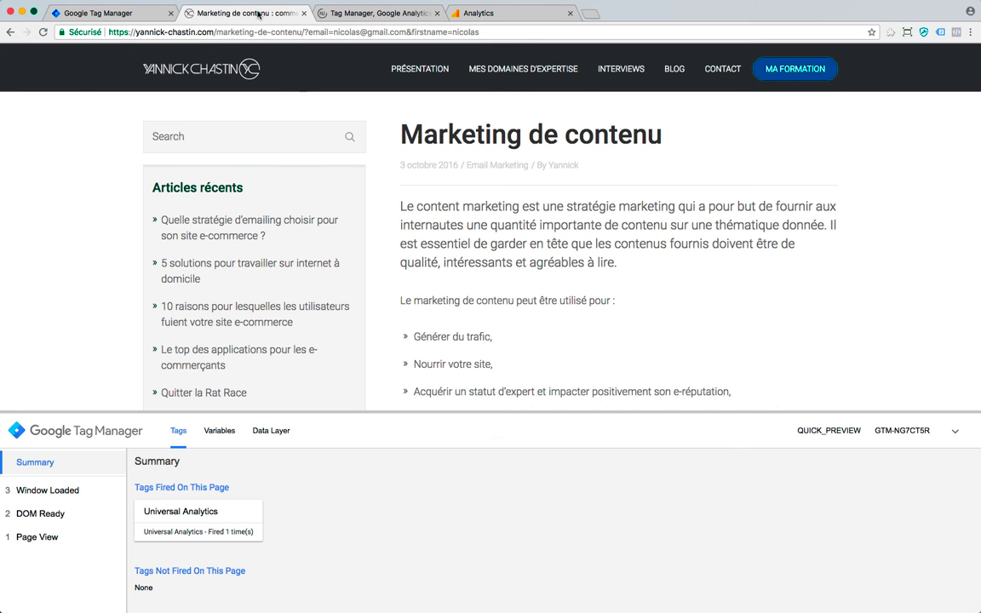
- Reload the blog page without preview, verify real-time still redacts email and name, then return
{"action": "key", "text": "super+r"}
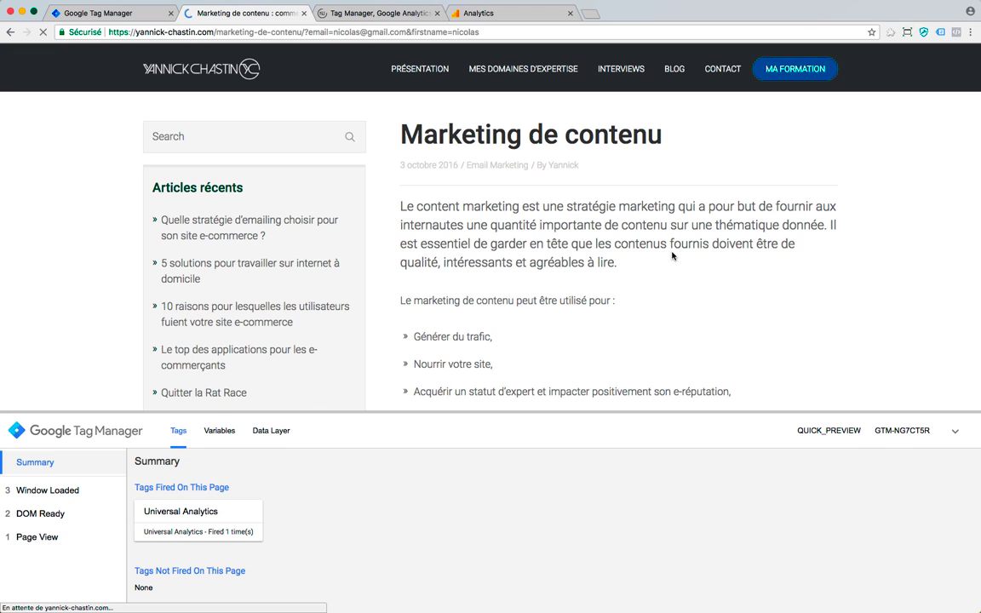
{"action": "left_click", "coordinate": [504, 16]}
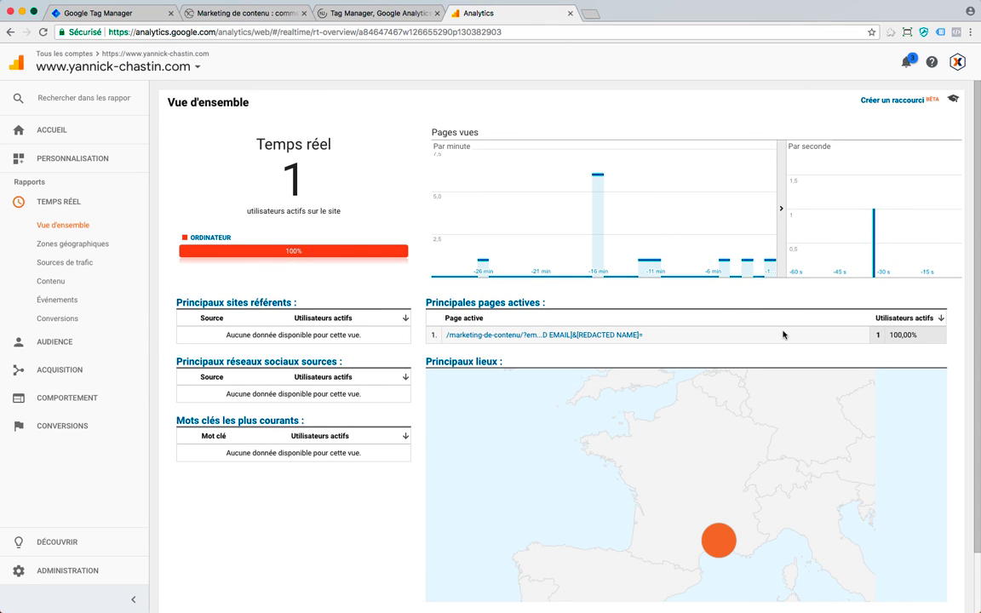
{"action": "left_click", "coordinate": [237, 14]}
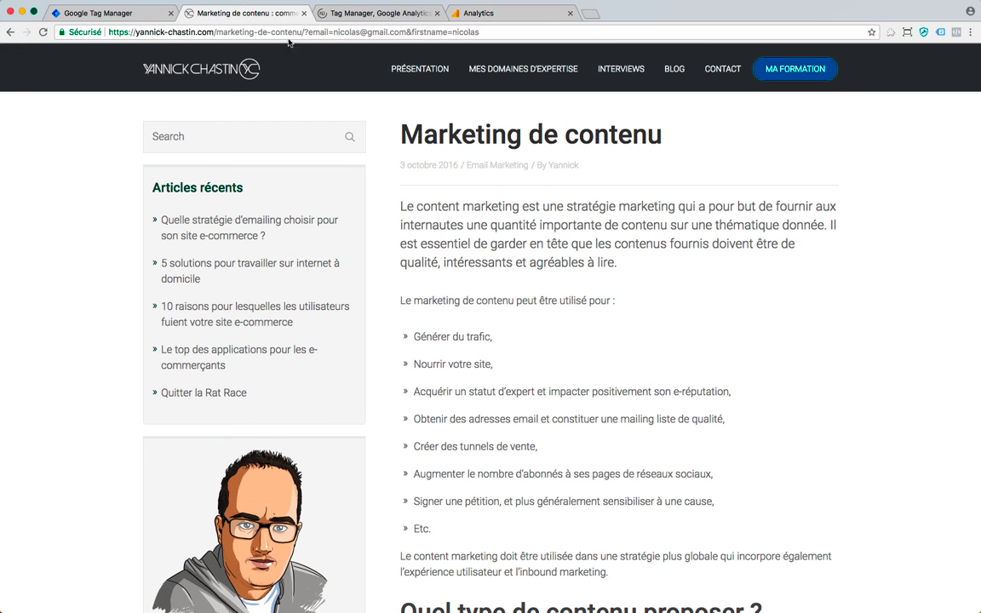
- Reload the page with a test phone parameter and confirm real-time redacts email, name and phone
{"action": "left_click", "coordinate": [490, 31]}
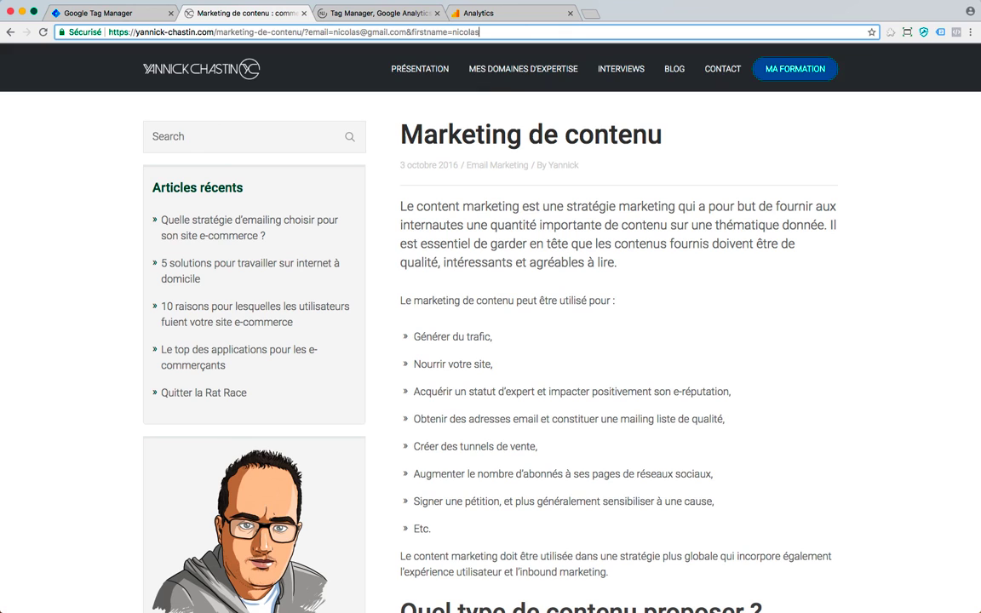
{"action": "type", "text": "&"}
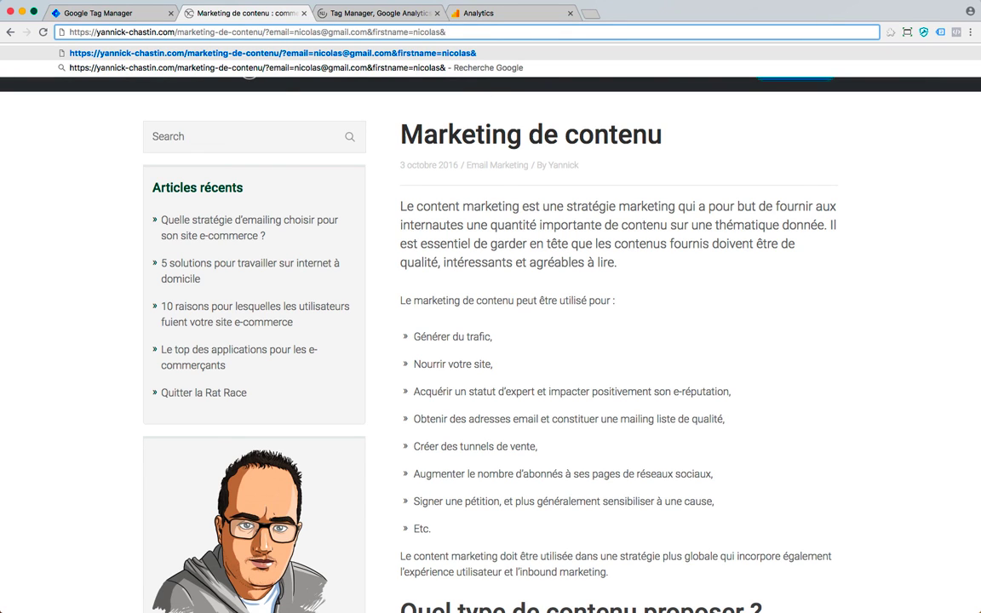
{"action": "type", "text": "phone"}
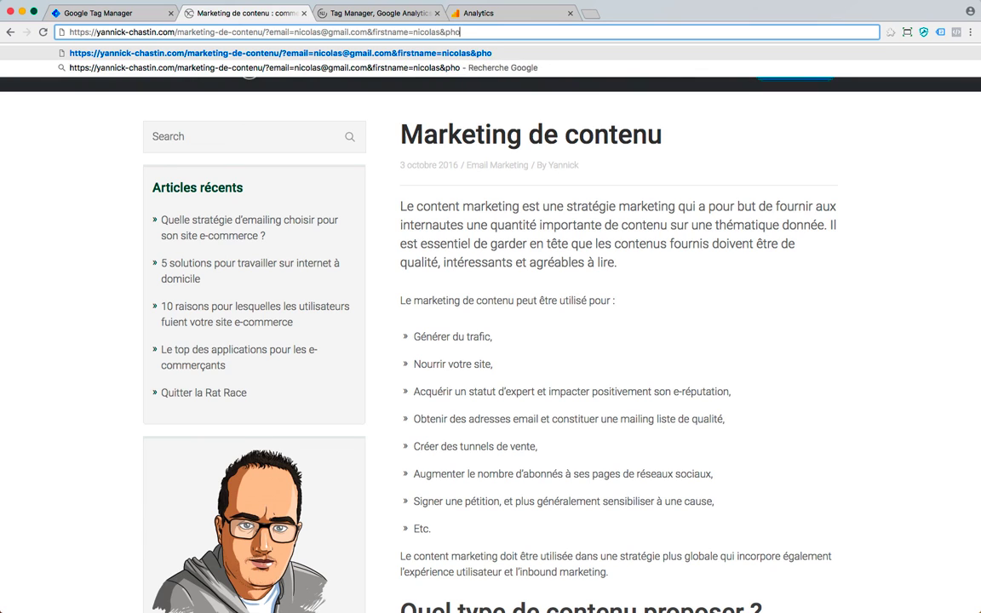
{"action": "type", "text": "="}
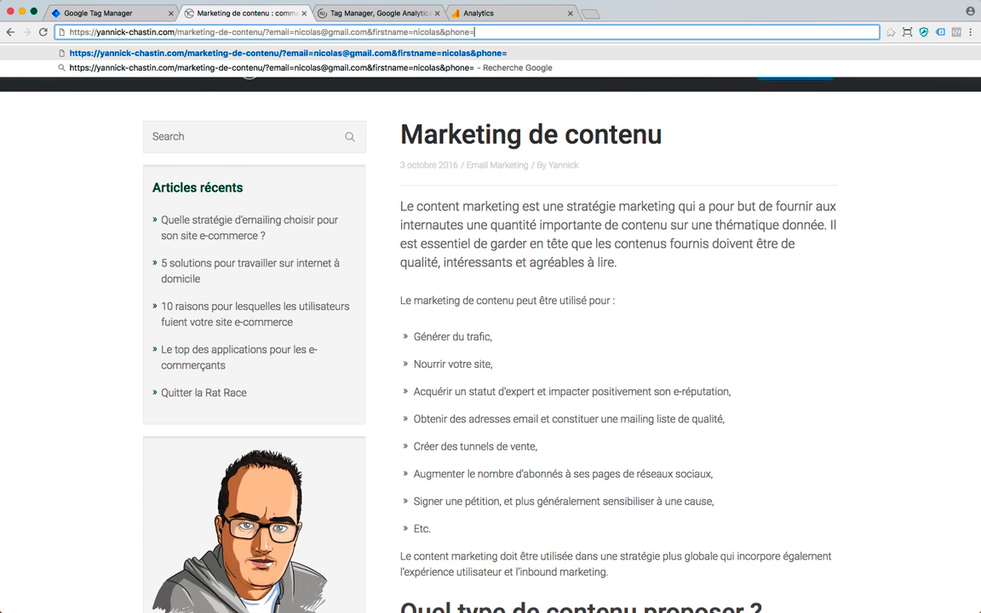
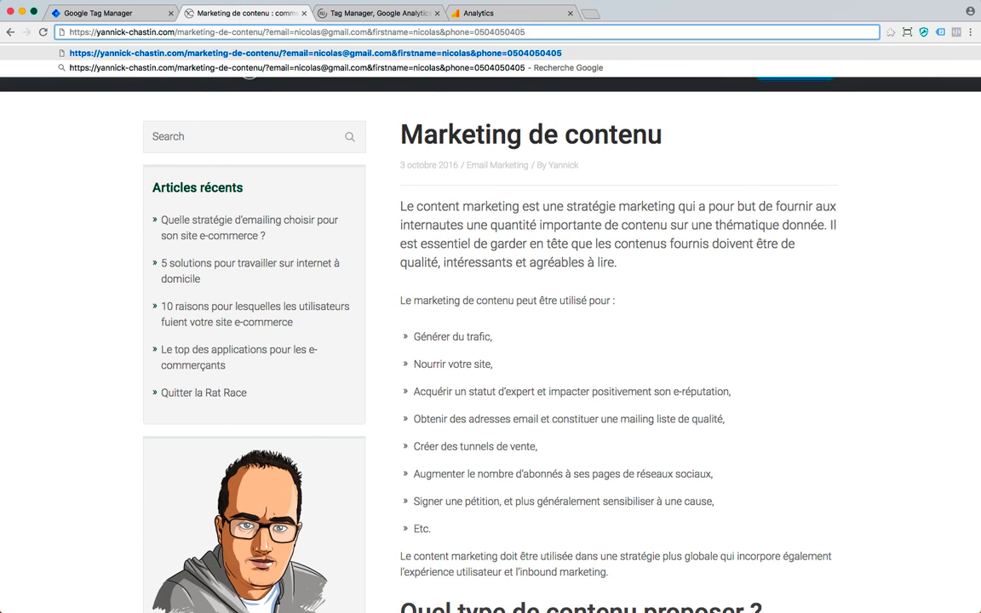
{"action": "key", "text": "Return"}
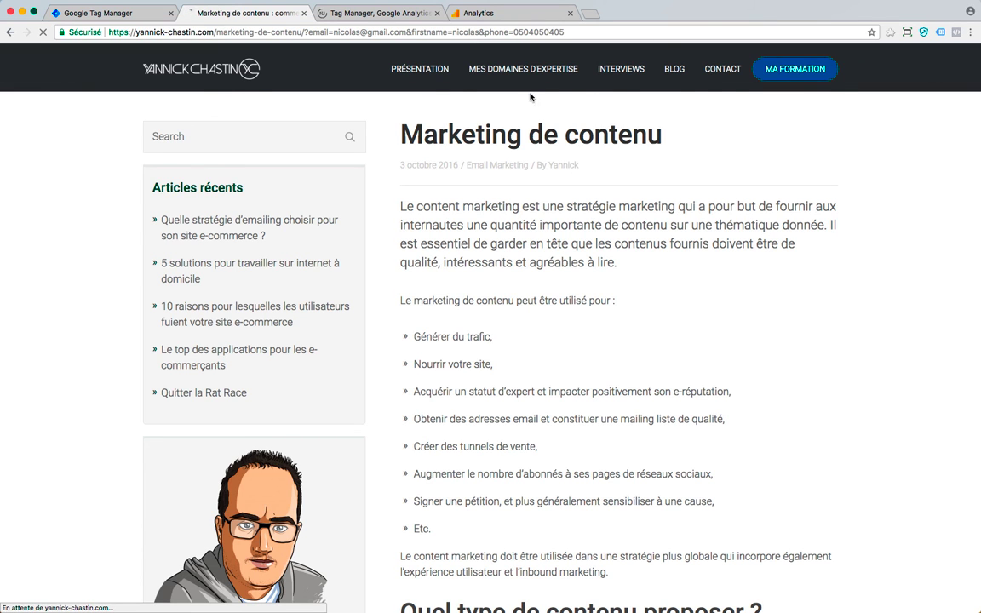
{"action": "left_click", "coordinate": [485, 13]}
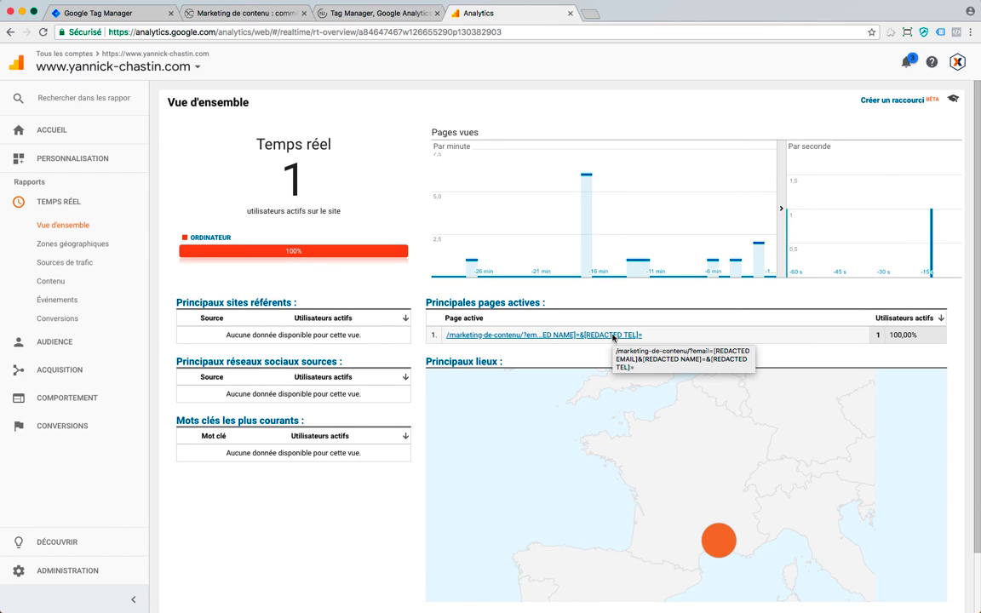
{"action": "key", "text": "ctrl+shift+Tab"}
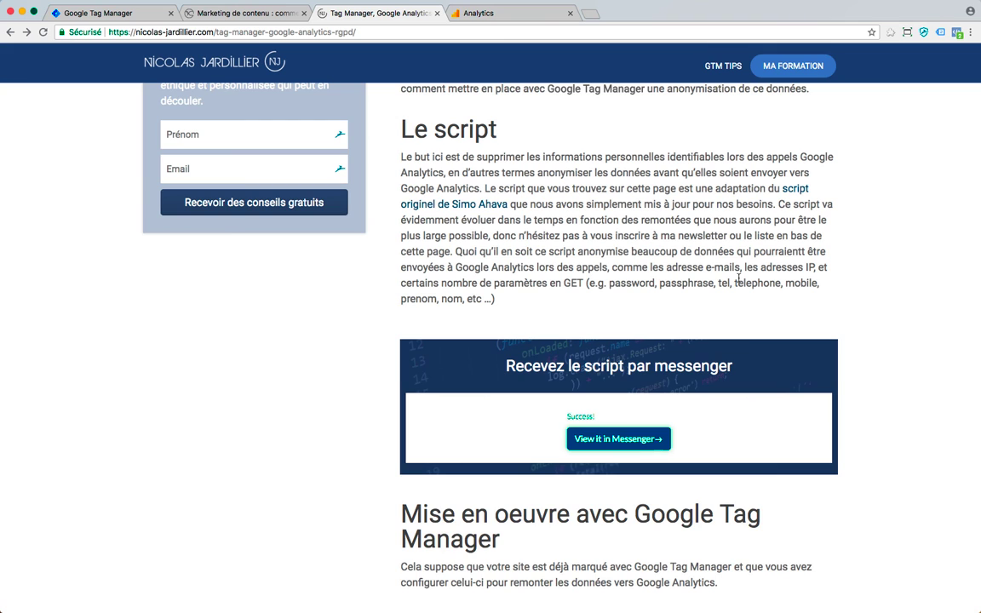
{"action": "scroll", "coordinate": [738, 280], "scroll_direction": "up", "scroll_amount": 2}
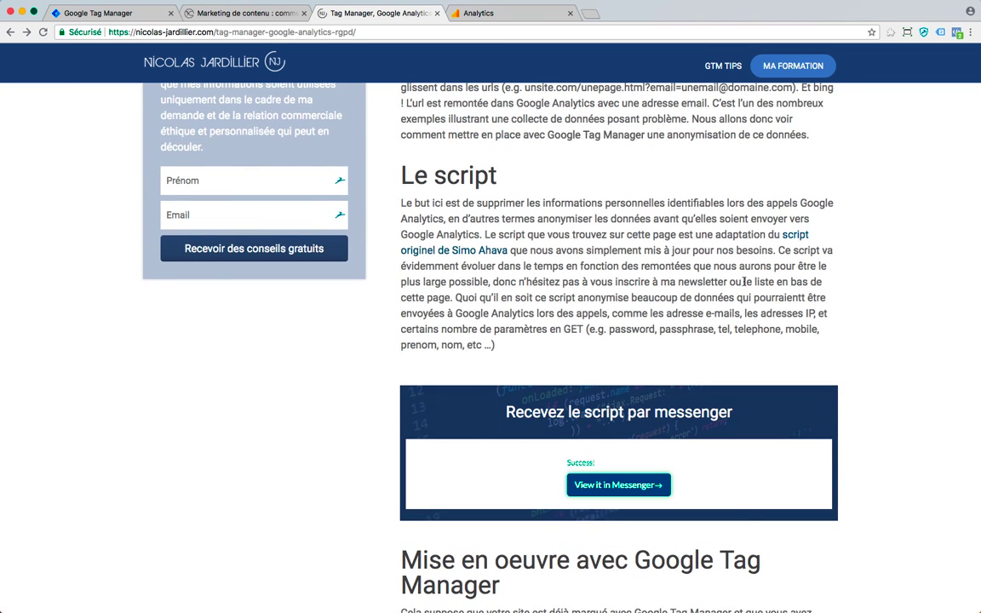